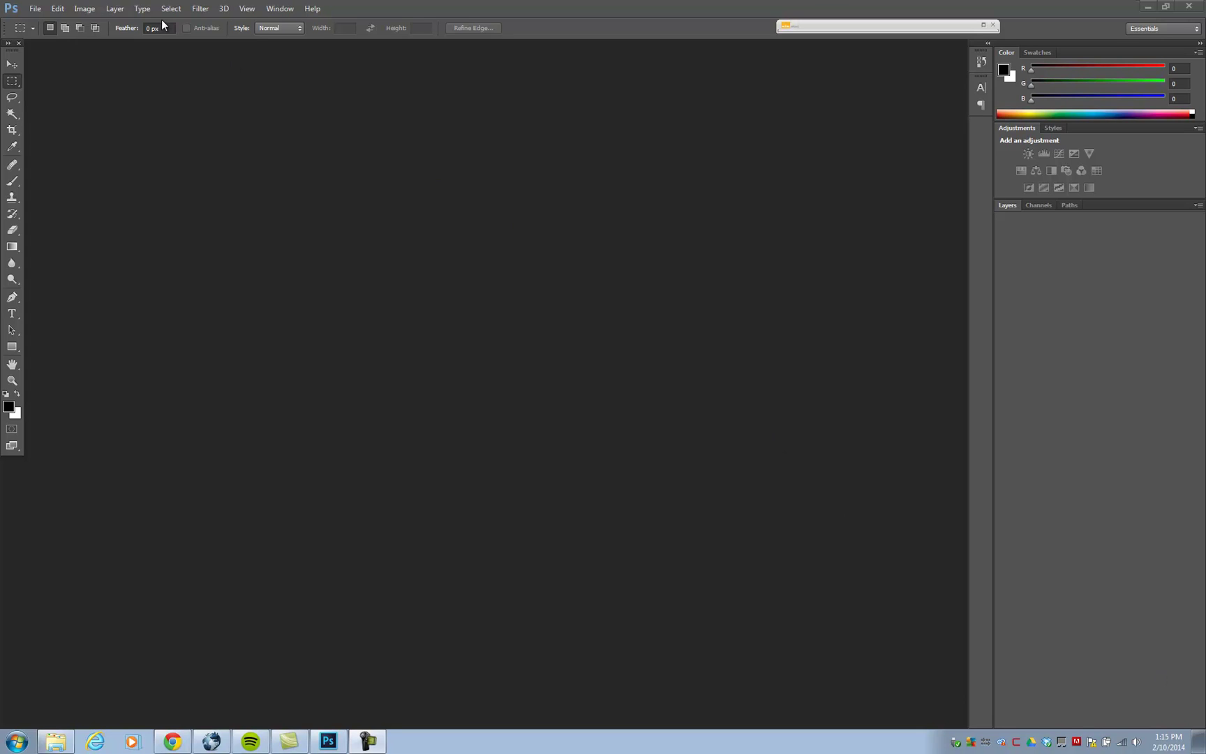
# Open the File menu to begin importing the GoPro snow photos
pyautogui.click(34, 8)
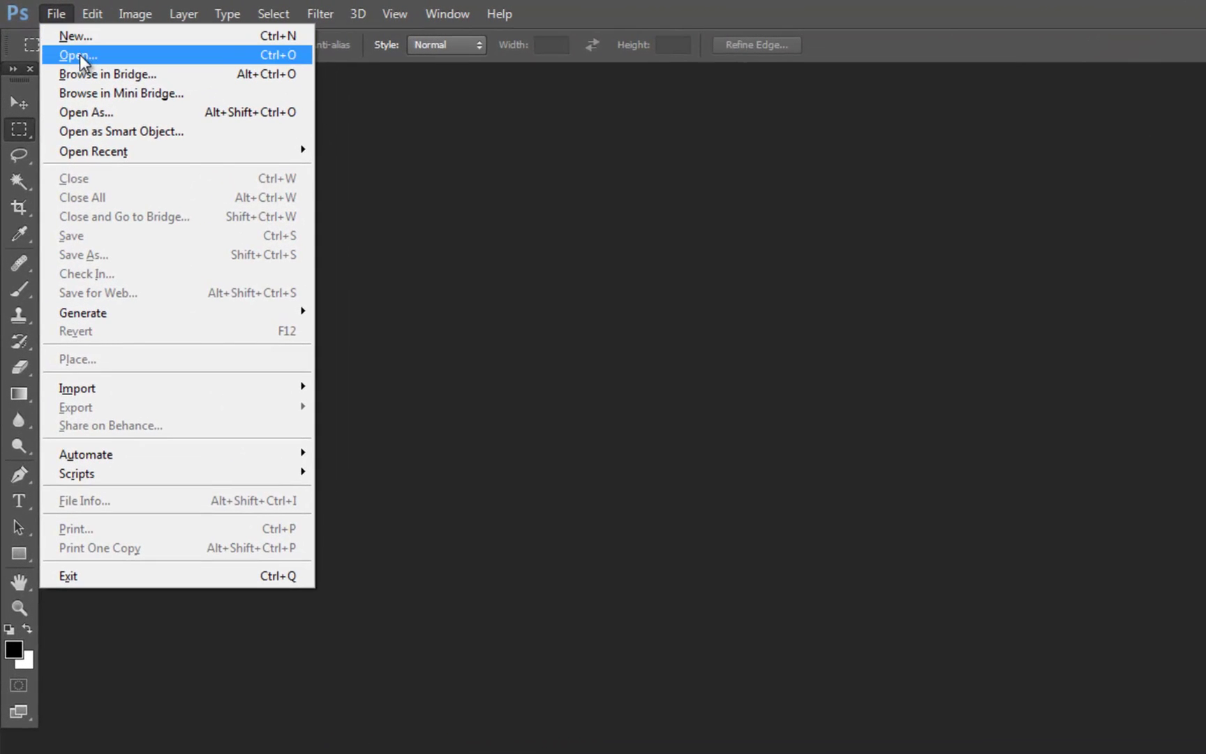
# In the Open dialog, select G0020802.JPG in the GoPro folder
pyautogui.click(79, 55)
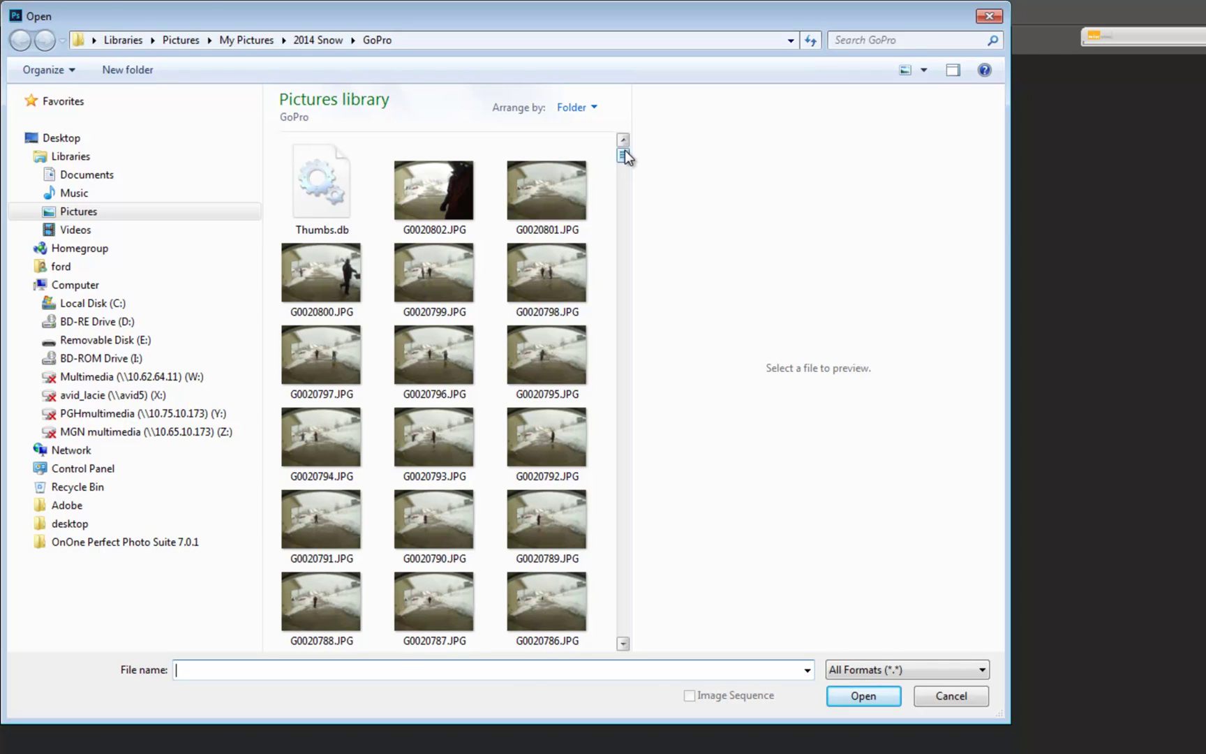
pyautogui.moveTo(625, 150); pyautogui.dragTo(612, 420)
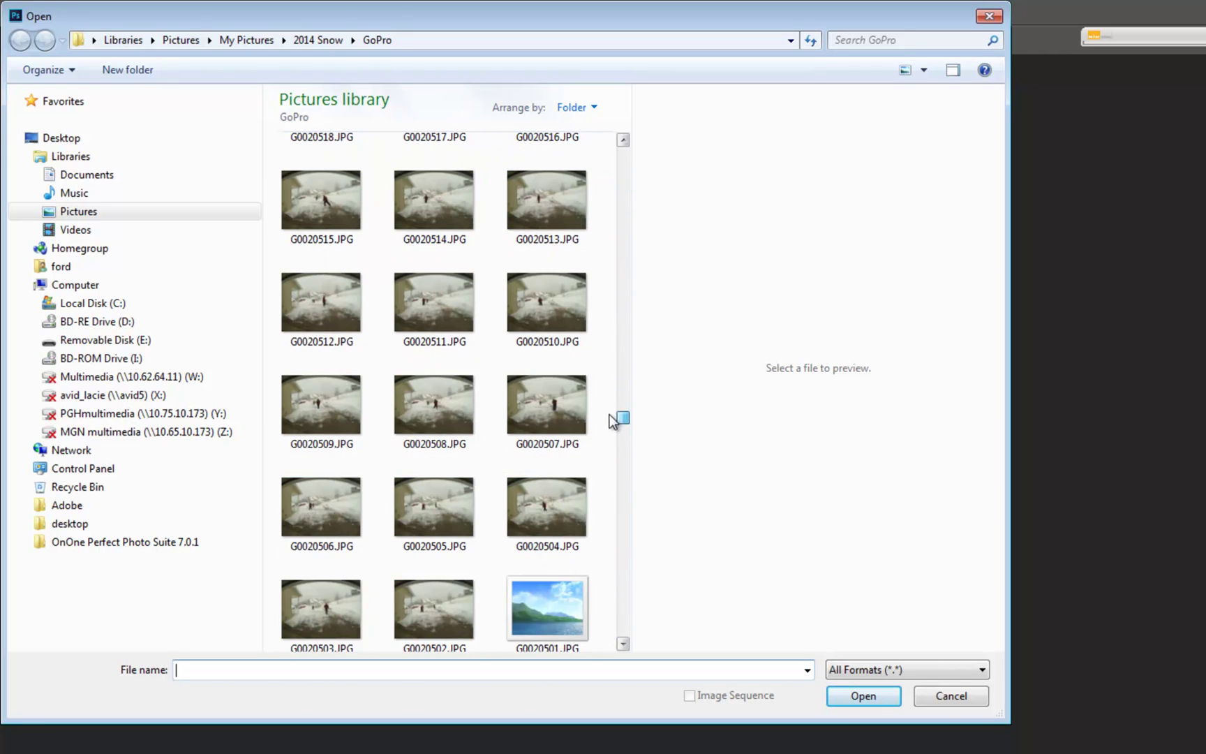
pyautogui.scroll(3, 624, 167)
pyautogui.scroll(20, 624, 167)
pyautogui.scroll(1, 619, 151)
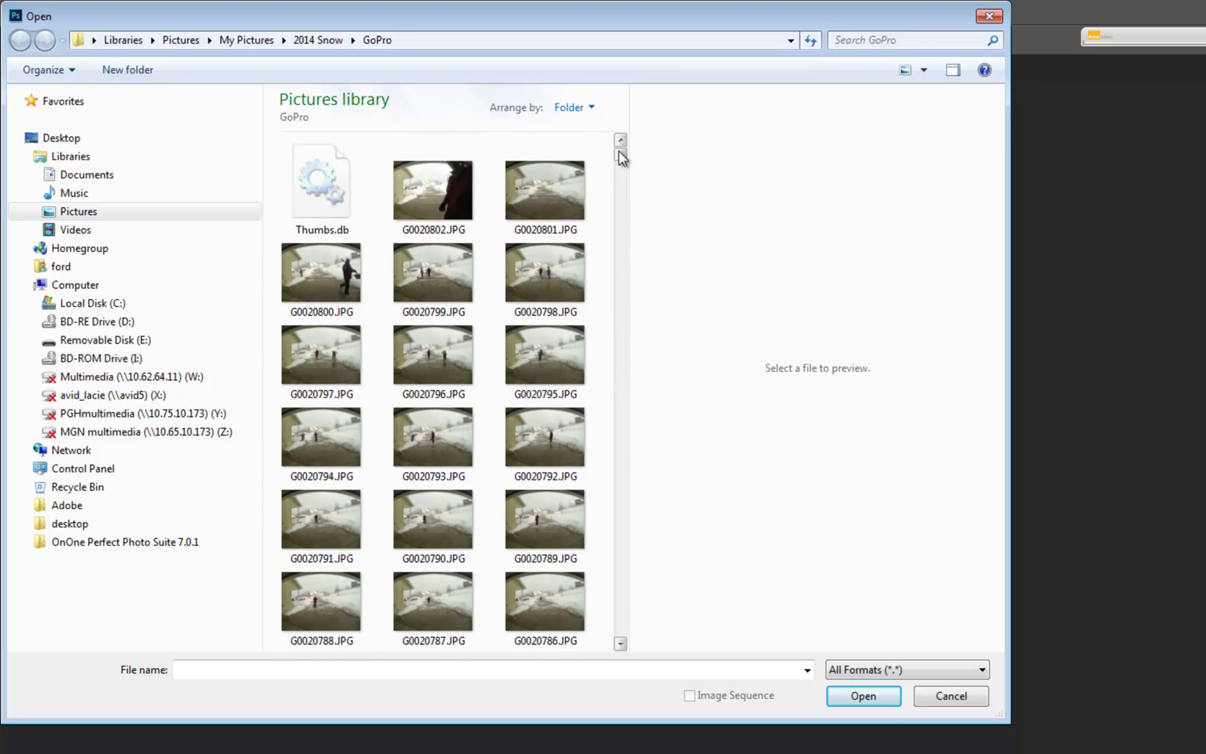
pyautogui.click(432, 186)
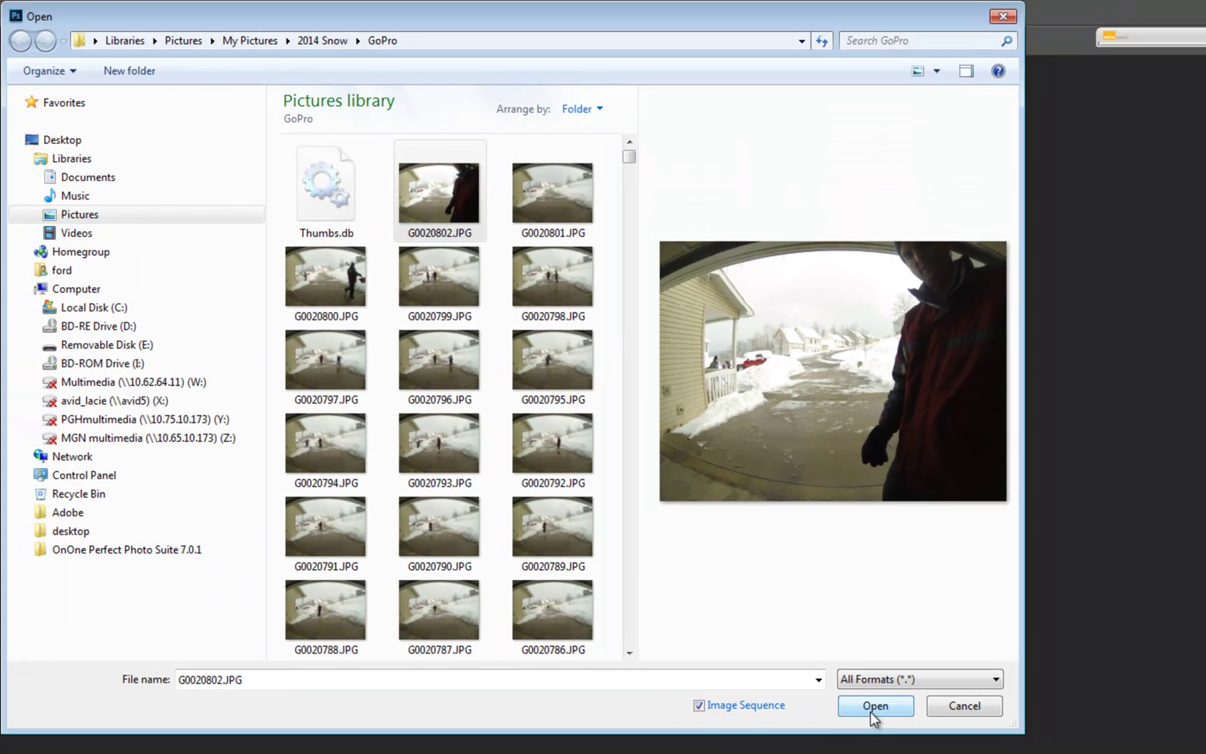
# Open the photos as an image sequence at 30 fps
pyautogui.click(873, 705)
pyautogui.moveTo(343, 156); pyautogui.dragTo(651, 458)
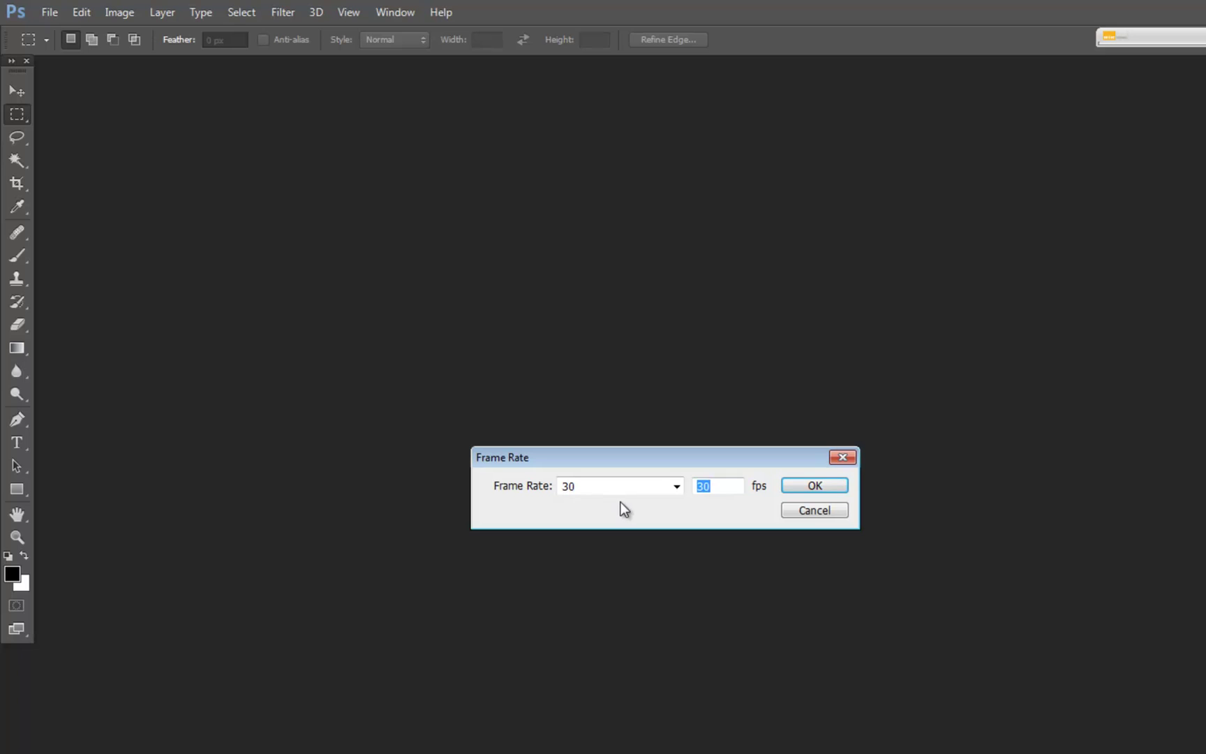
pyautogui.click(677, 486)
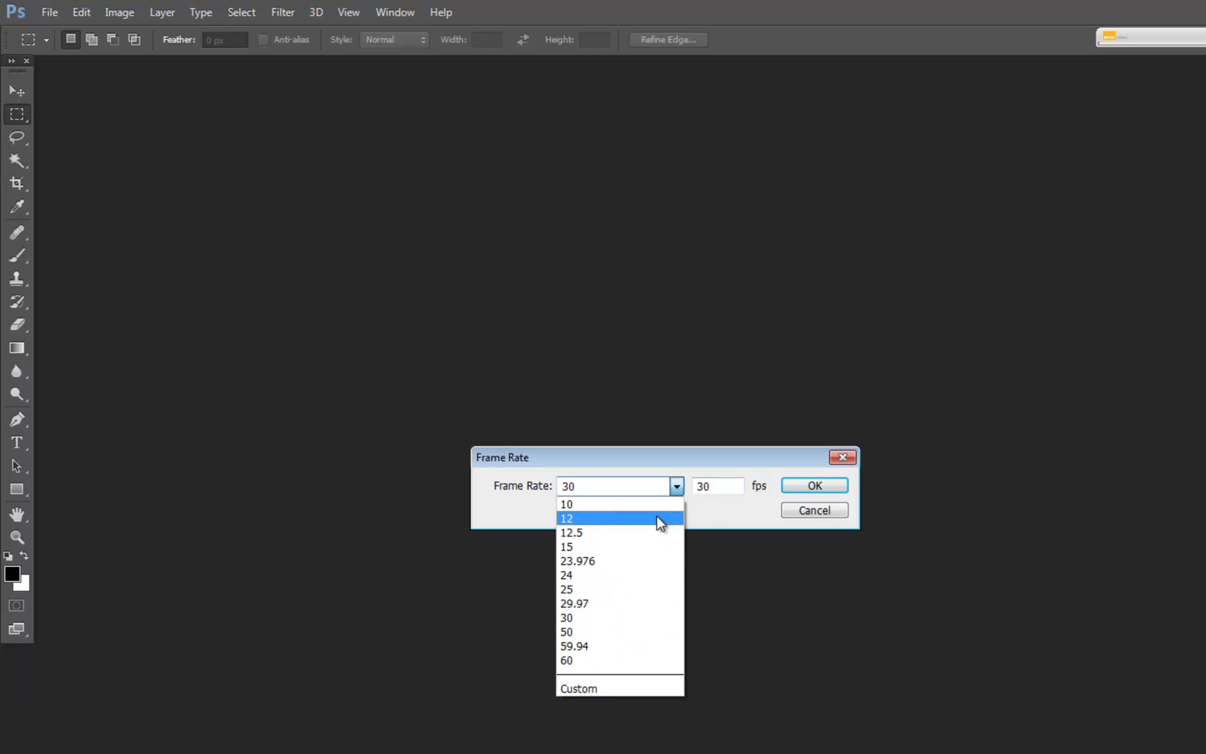
pyautogui.click(642, 485)
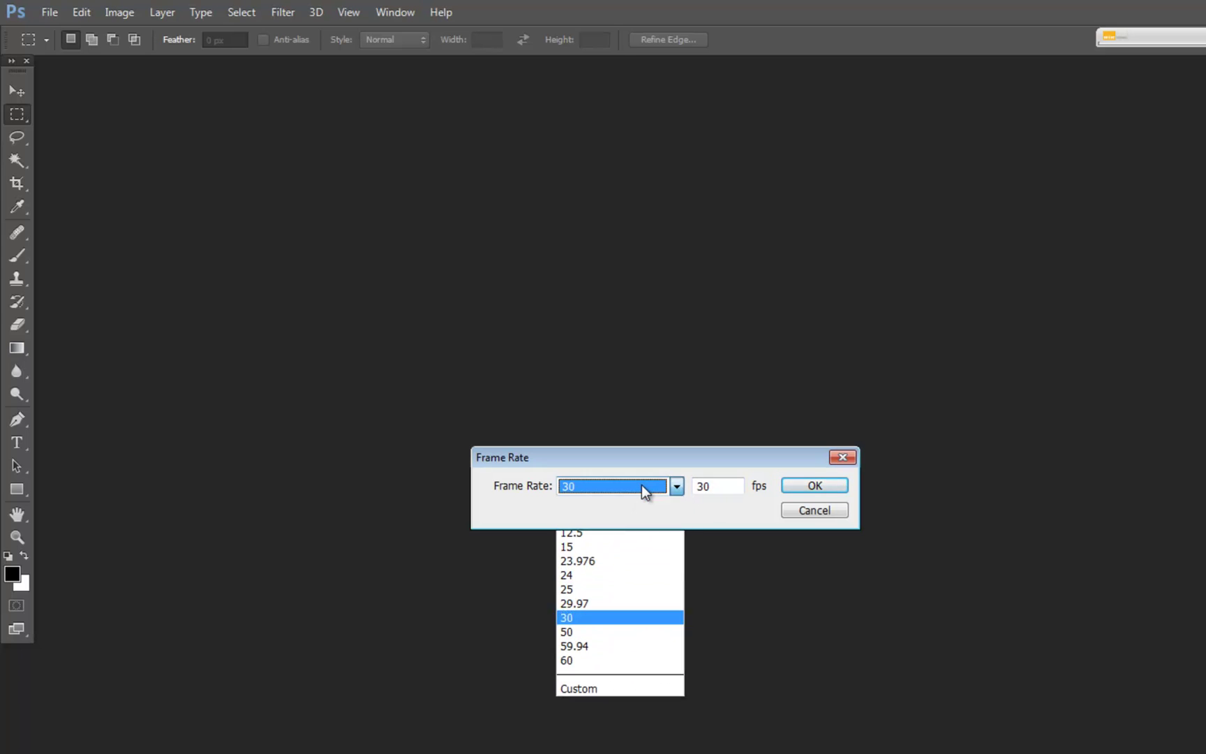
pyautogui.click(644, 489)
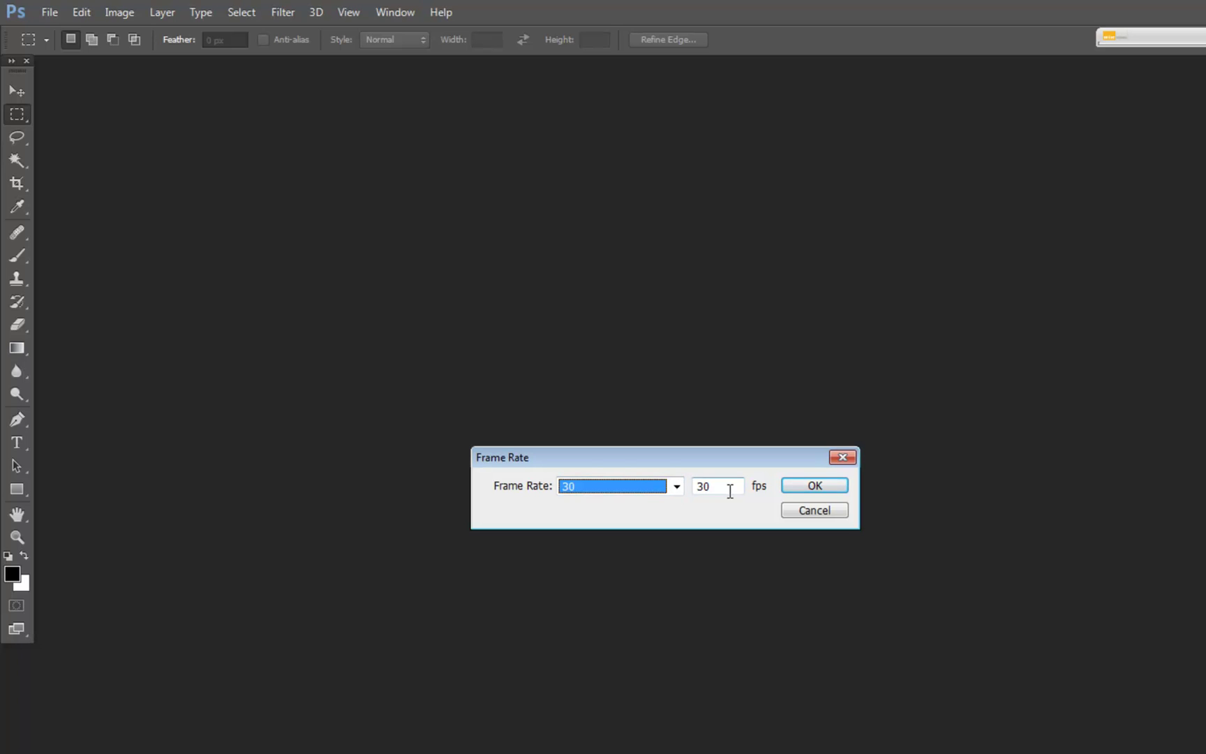
pyautogui.click(814, 485)
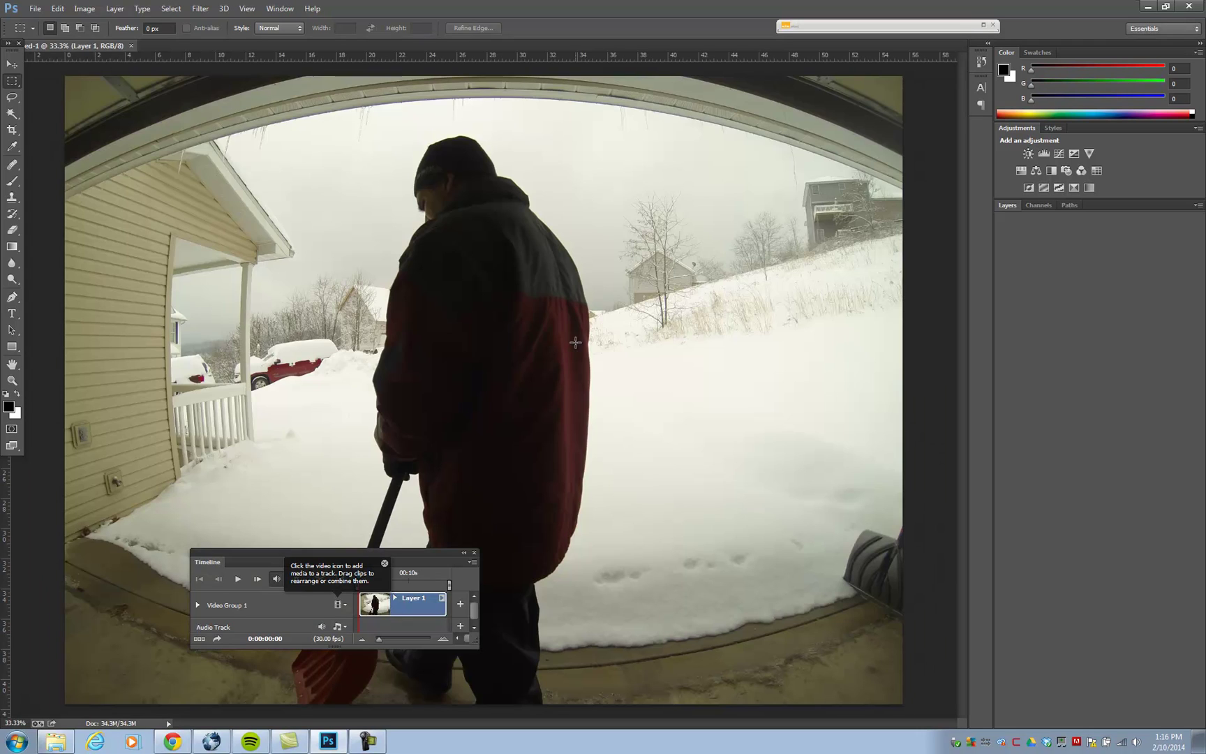
# Close the Timeline panel, reopen it from Window > Timeline and dock it at the bottom
pyautogui.moveTo(292, 552); pyautogui.dragTo(166, 369)
pyautogui.moveTo(330, 465); pyautogui.dragTo(762, 463)
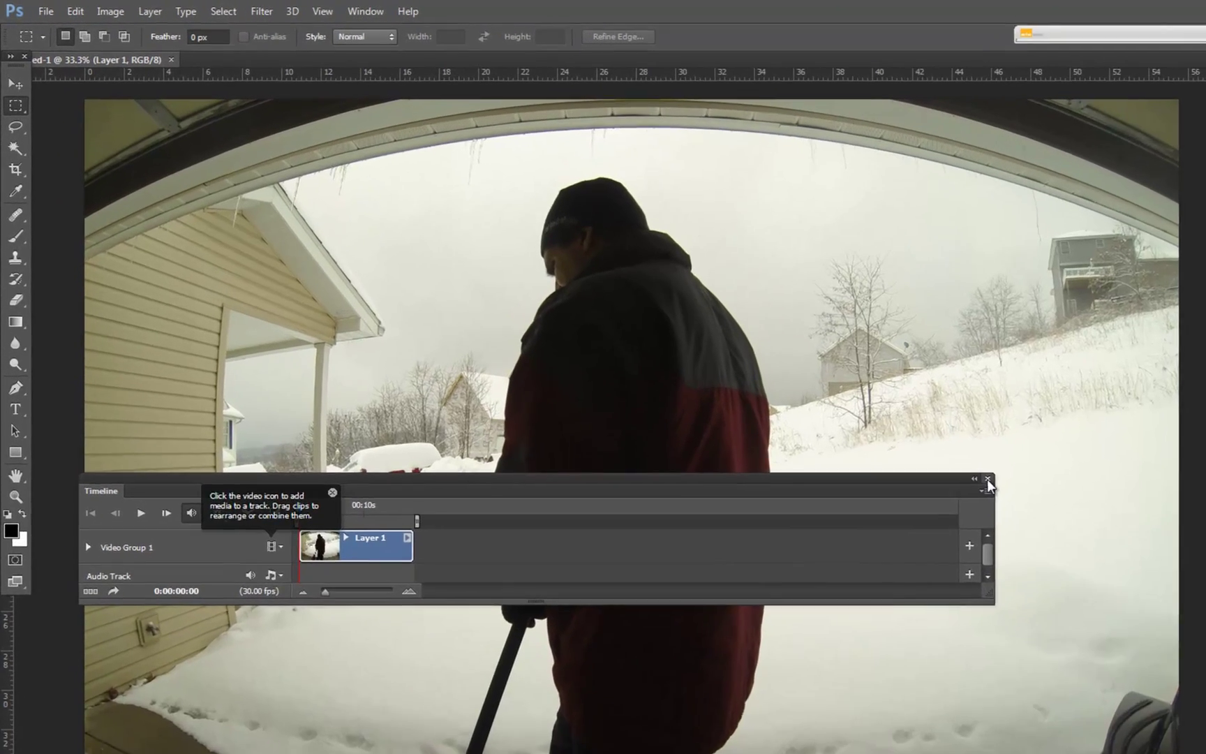
pyautogui.click(756, 367)
pyautogui.click(419, 9)
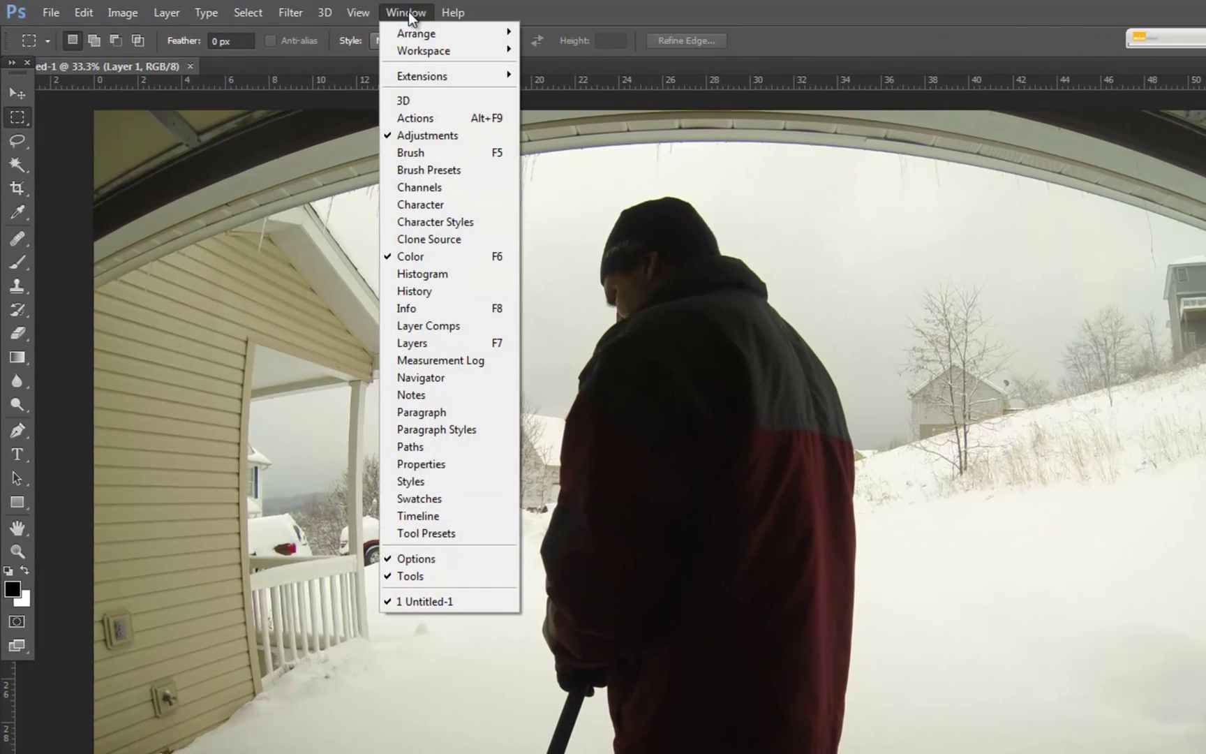
pyautogui.click(446, 515)
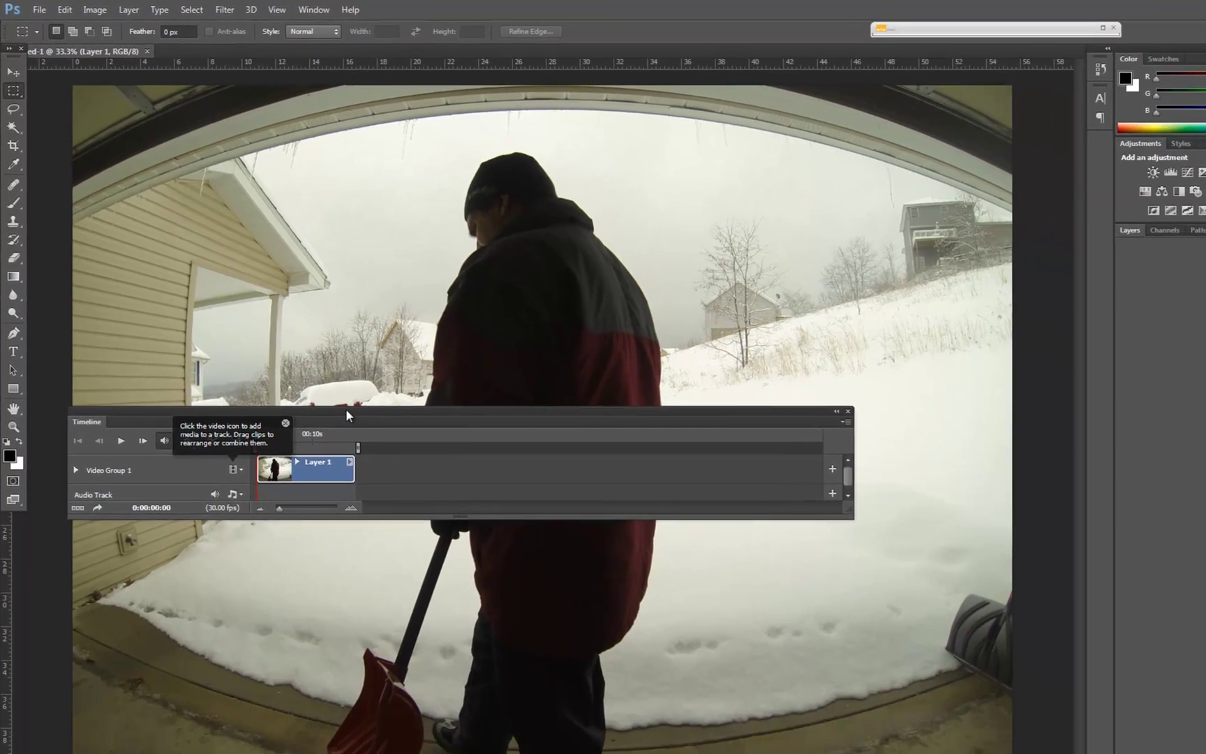
pyautogui.moveTo(346, 409); pyautogui.dragTo(302, 690)
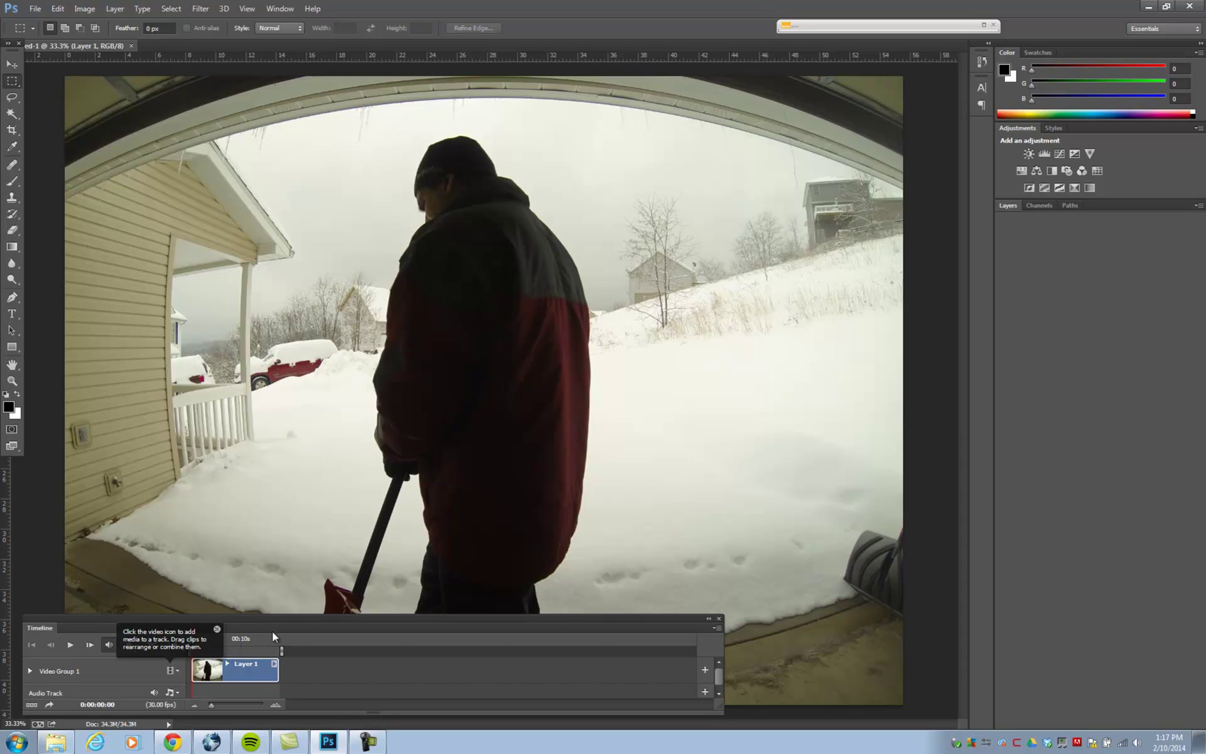
# Dismiss the Timeline tip, play the time-lapse, stop it and rewind to frame one
pyautogui.click(217, 628)
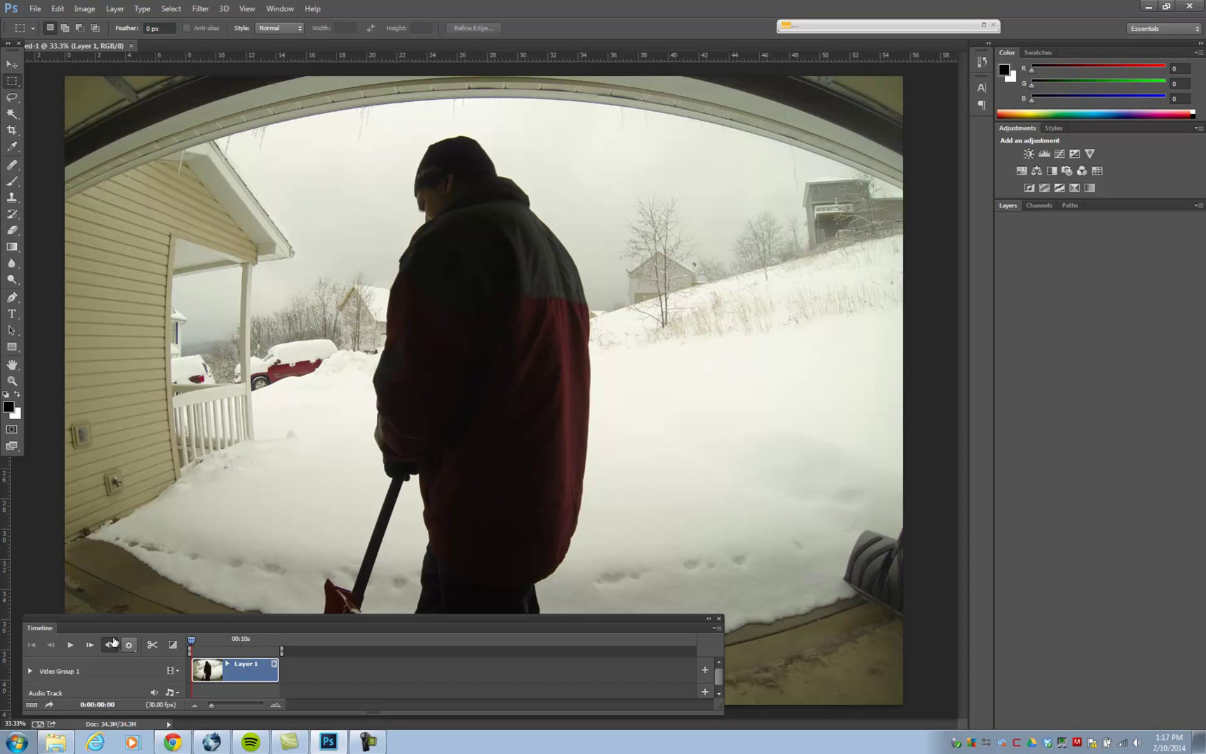
pyautogui.click(70, 645)
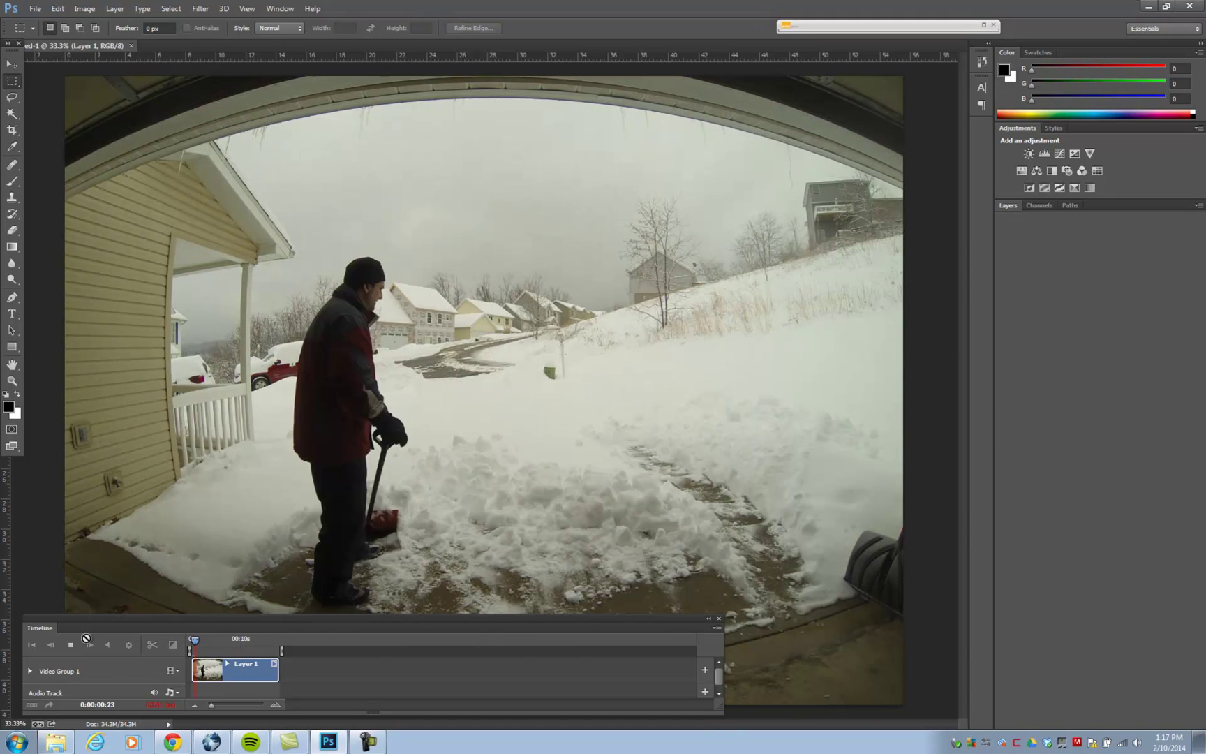
pyautogui.click(70, 645)
pyautogui.moveTo(198, 647); pyautogui.dragTo(192, 644)
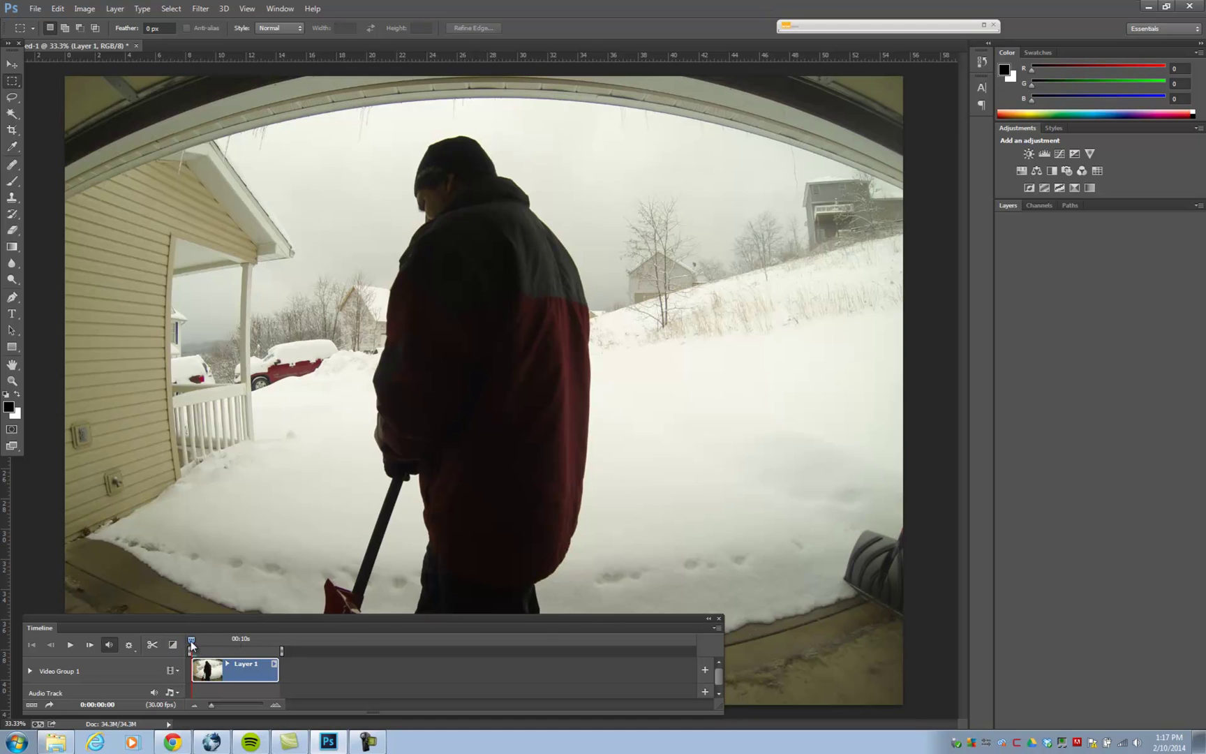
# Replay the clip, rewind it to the start and select the Layer 1 clip
pyautogui.click(72, 645)
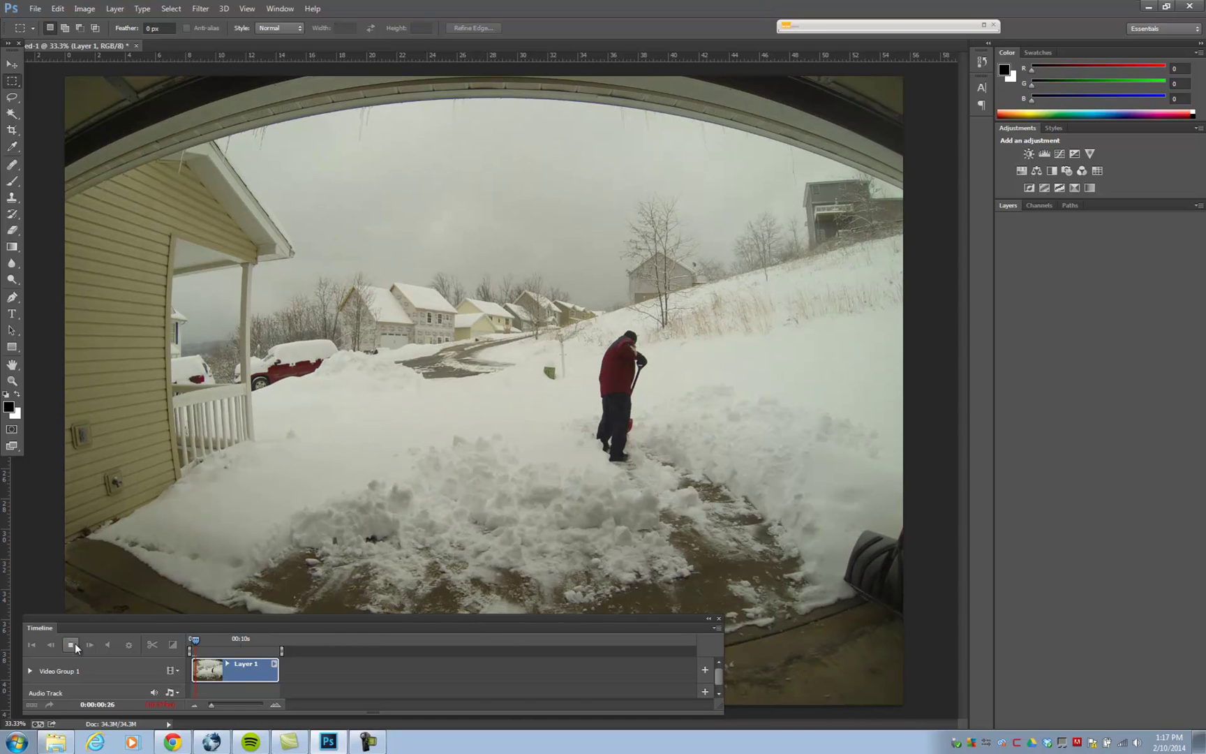
pyautogui.click(71, 645)
pyautogui.moveTo(196, 643); pyautogui.dragTo(190, 641)
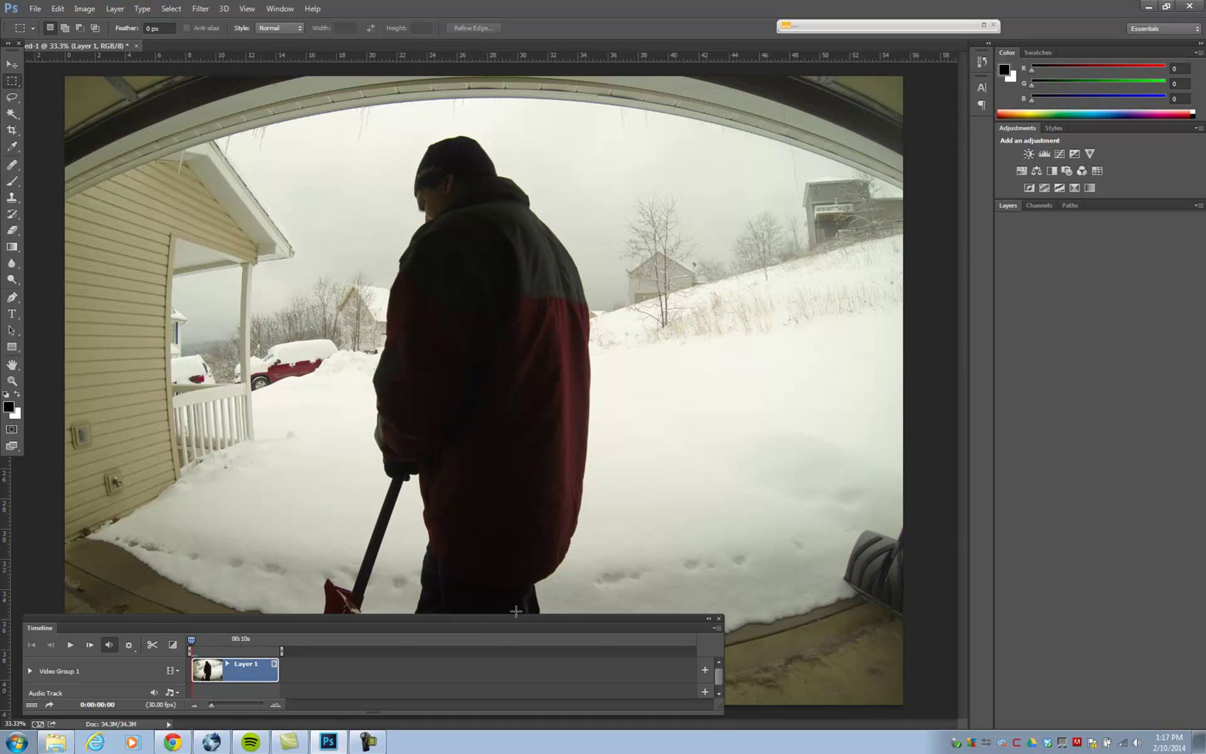
pyautogui.moveTo(491, 617); pyautogui.dragTo(492, 582)
pyautogui.click(233, 631)
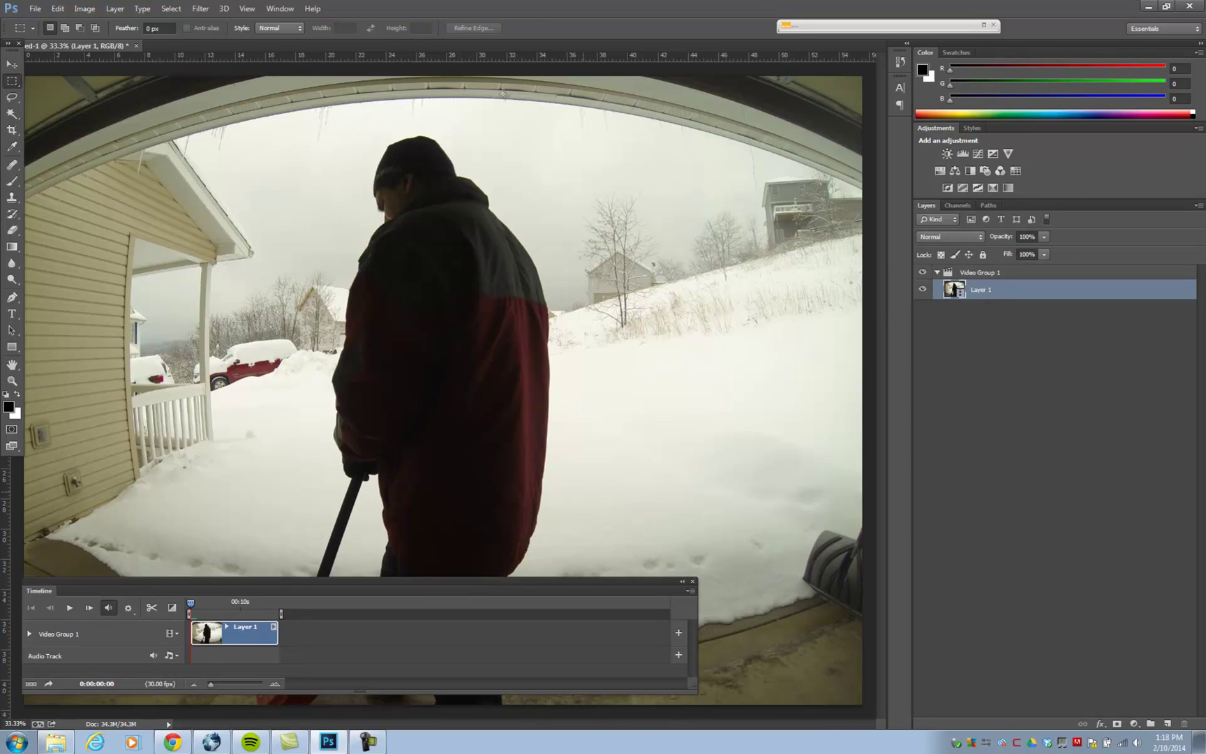
# Apply Image > Adjustments > Brightness/Contrast to Layer 1 with brightness raised to 50
pyautogui.click(84, 9)
pyautogui.moveTo(126, 44)
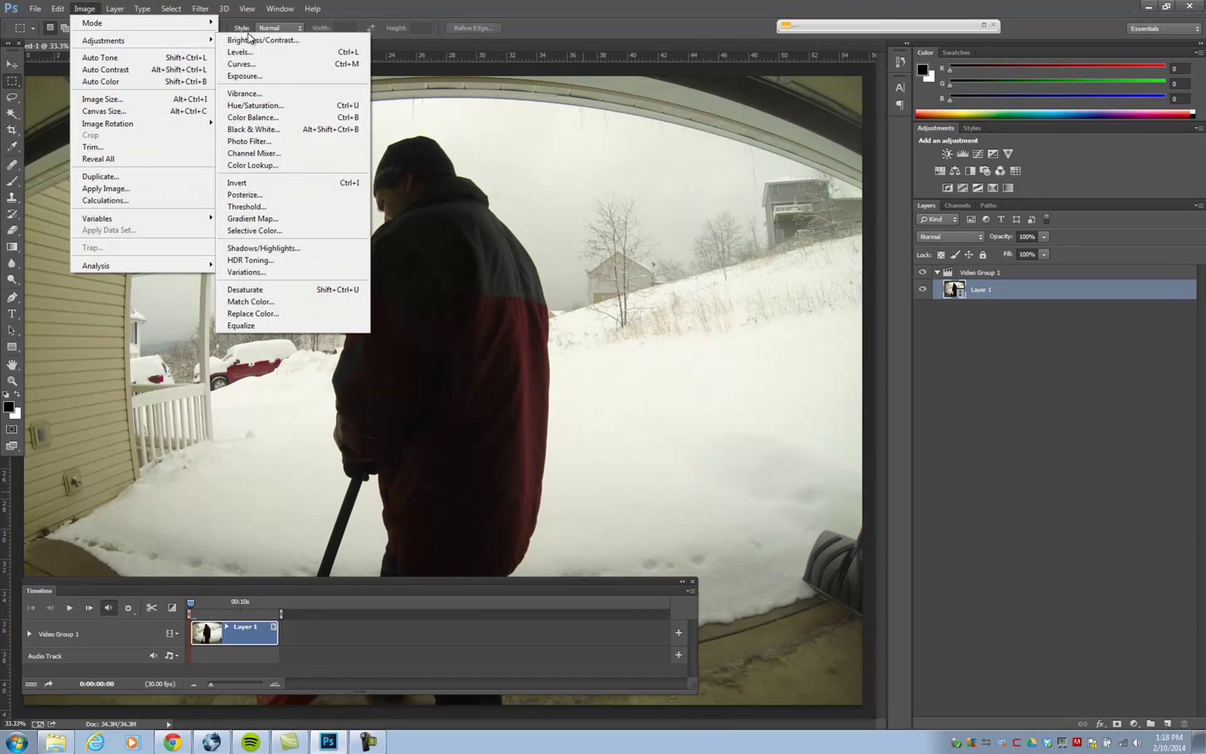
pyautogui.click(272, 42)
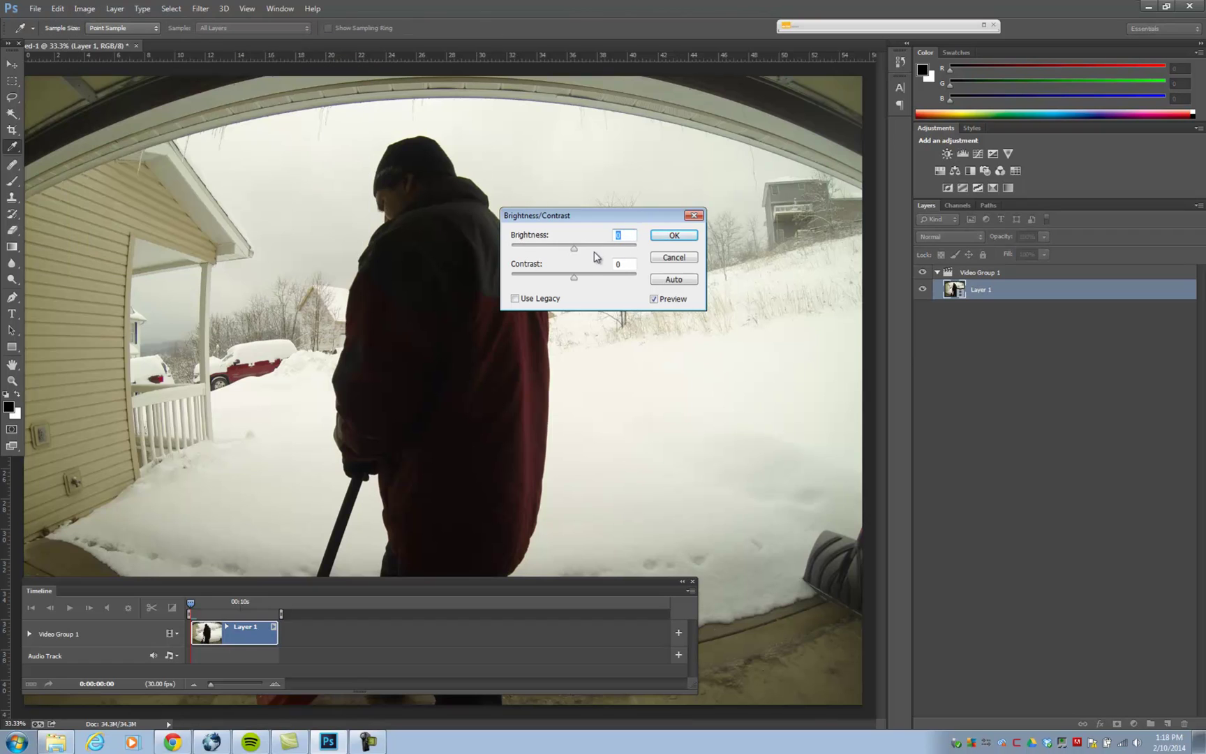
pyautogui.moveTo(575, 249); pyautogui.dragTo(604, 281)
pyautogui.click(671, 235)
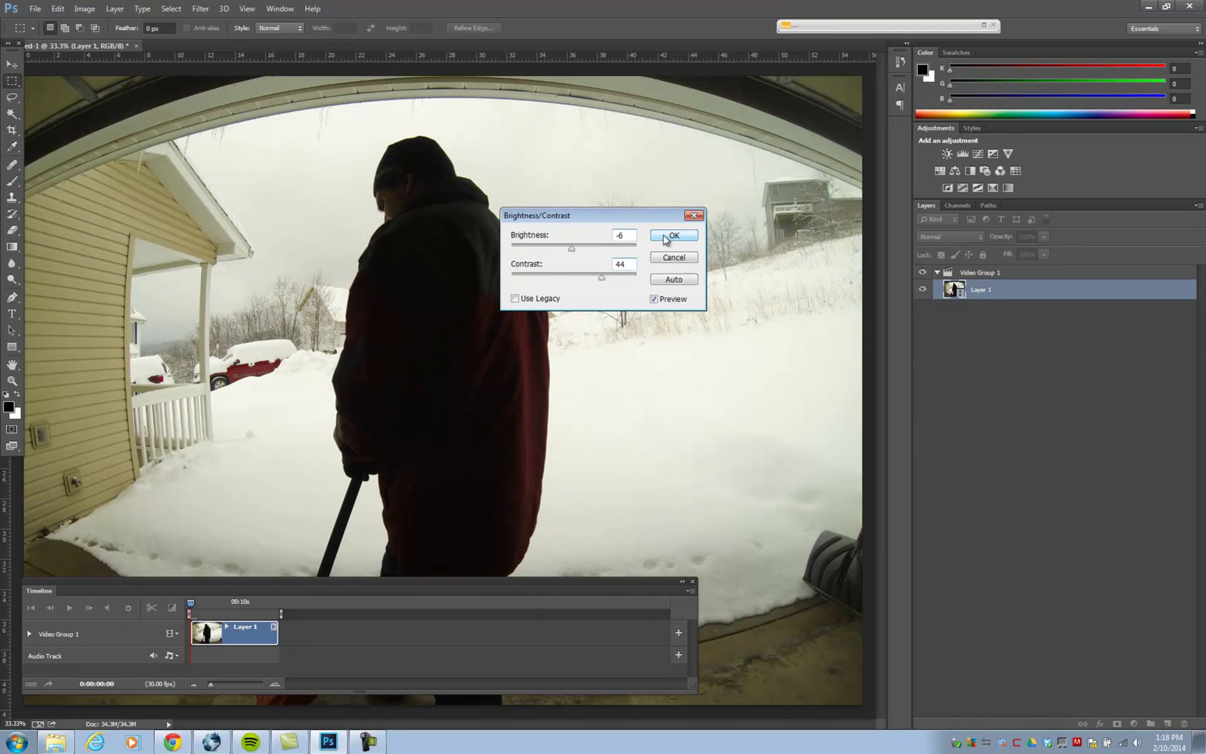
# Preview the brightened footage and return it to the first frame
pyautogui.click(70, 608)
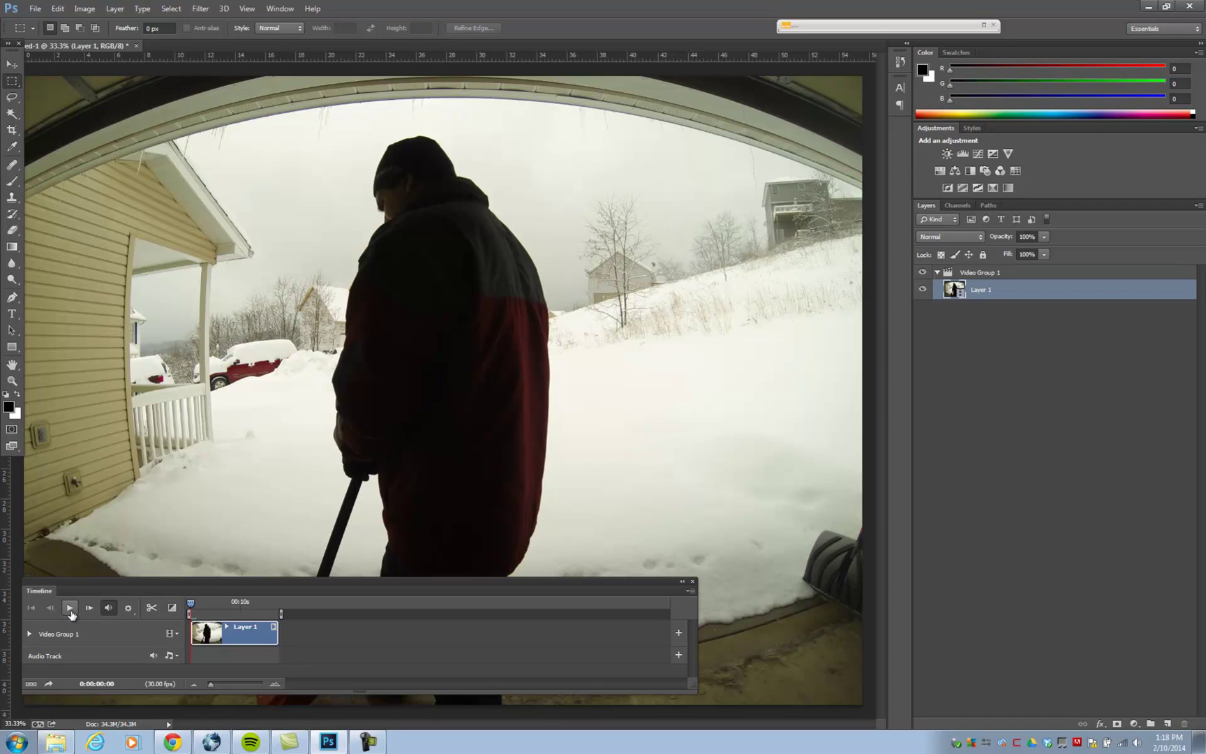
pyautogui.click(189, 605)
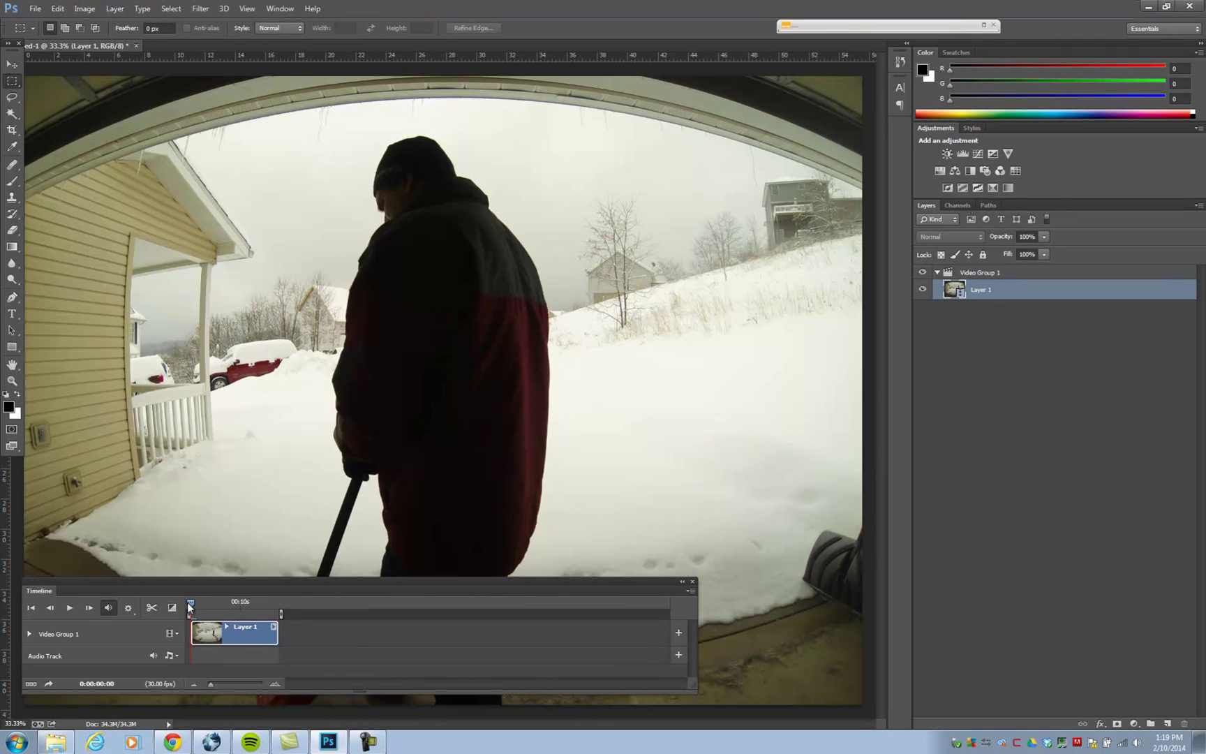
pyautogui.press('space')
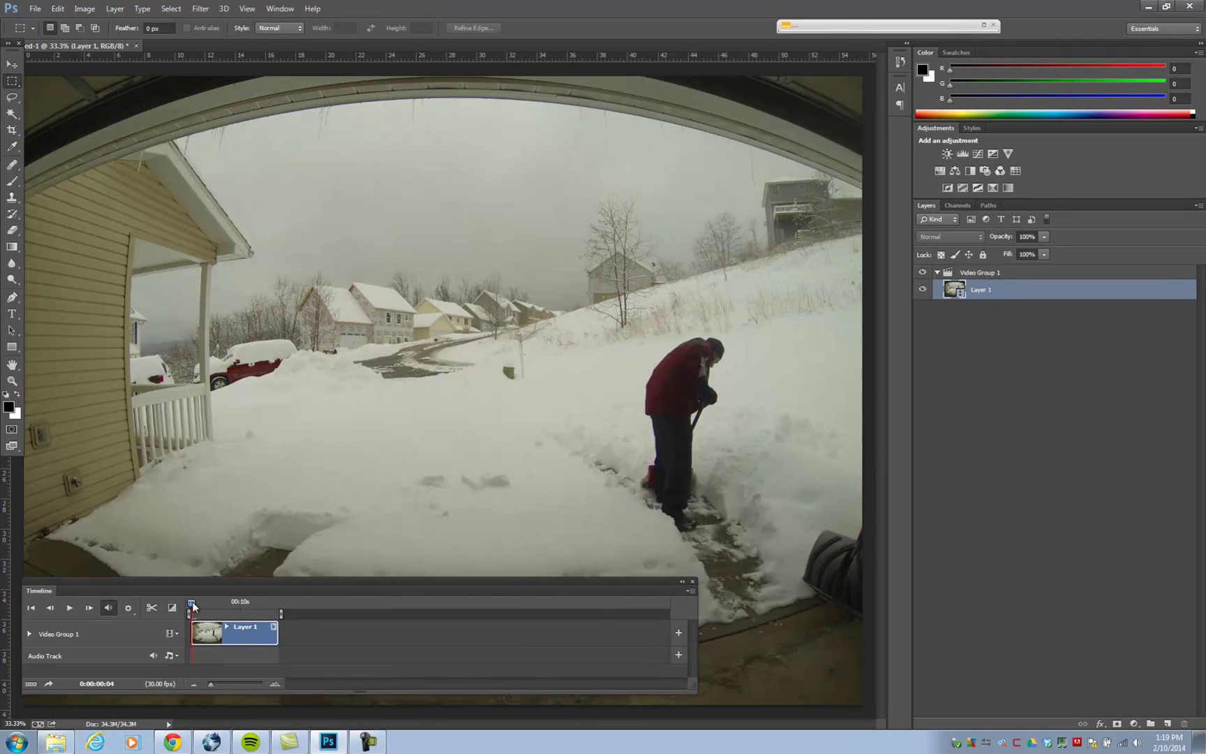
pyautogui.click(184, 602)
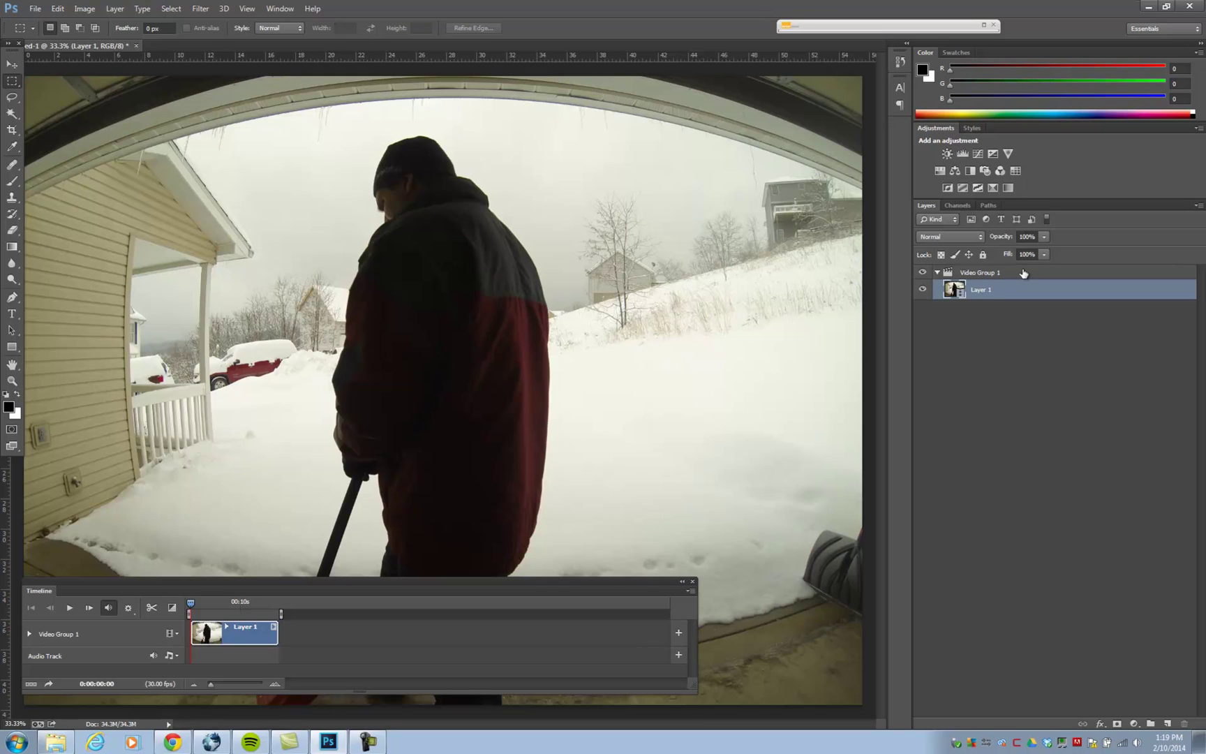
# Convert Layer 1 to a smart object, then move the Timeline up and widen it
pyautogui.rightClick(982, 296)
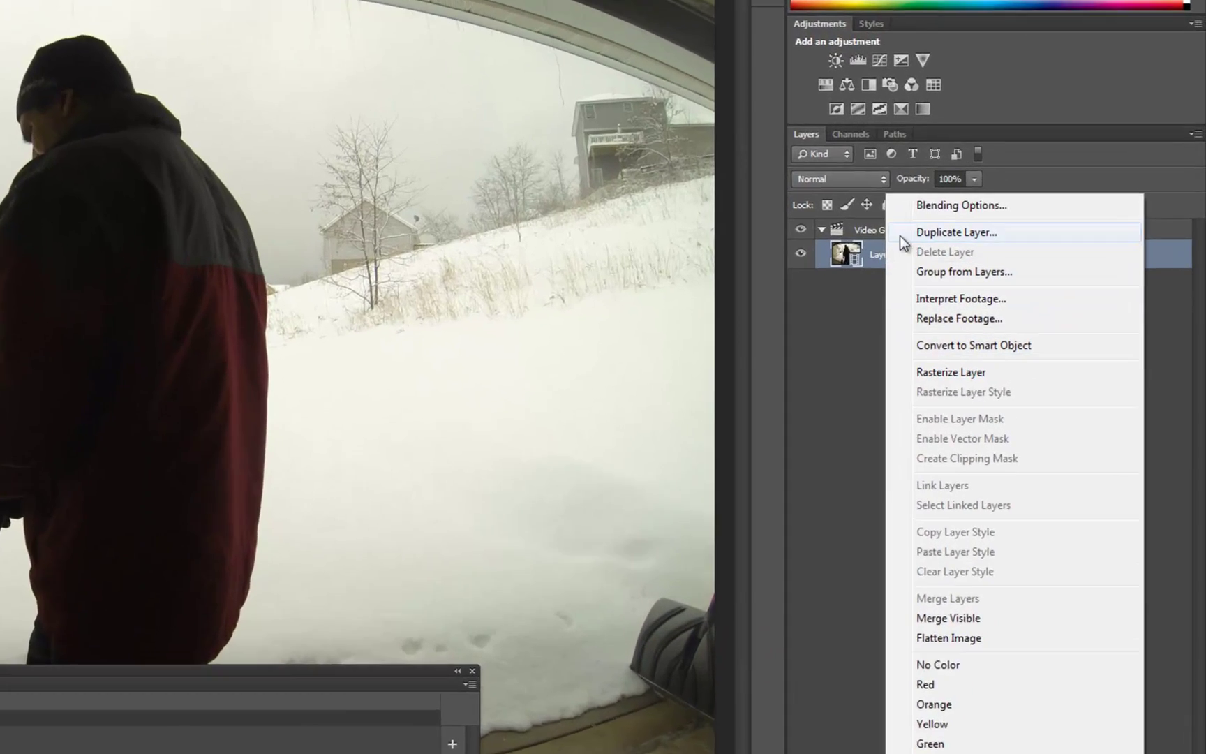
pyautogui.click(975, 289)
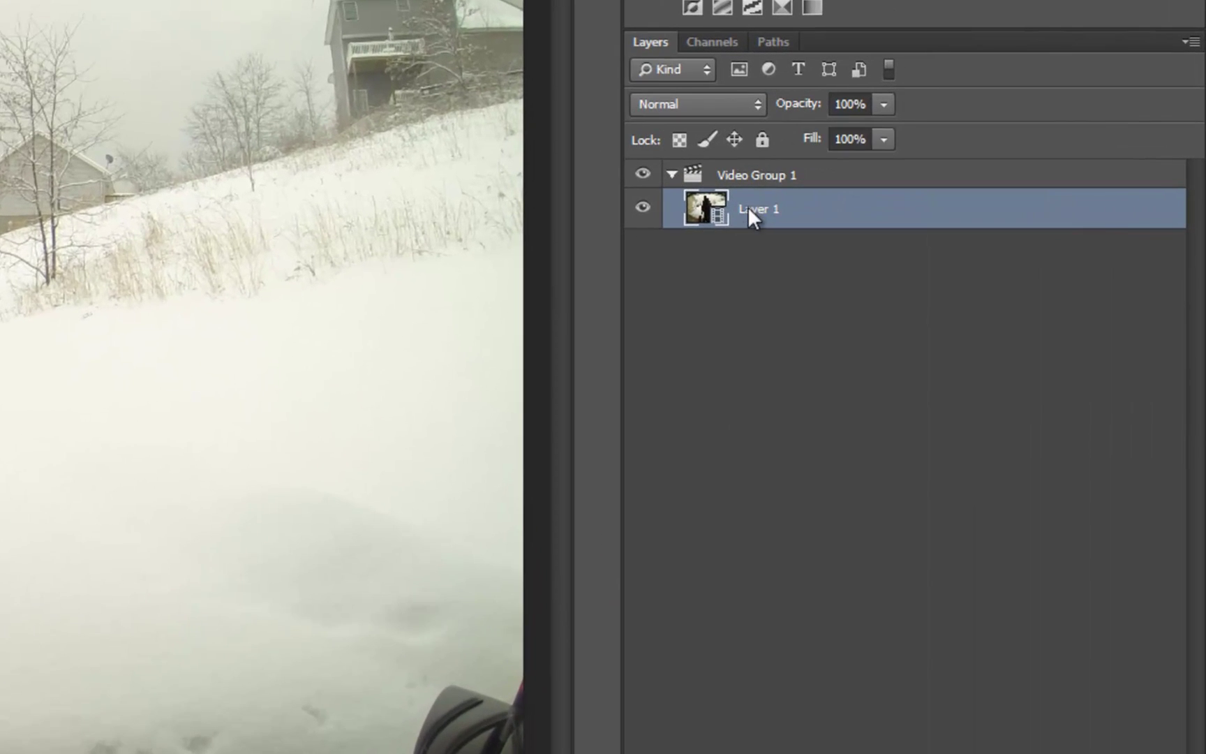
pyautogui.rightClick(749, 209)
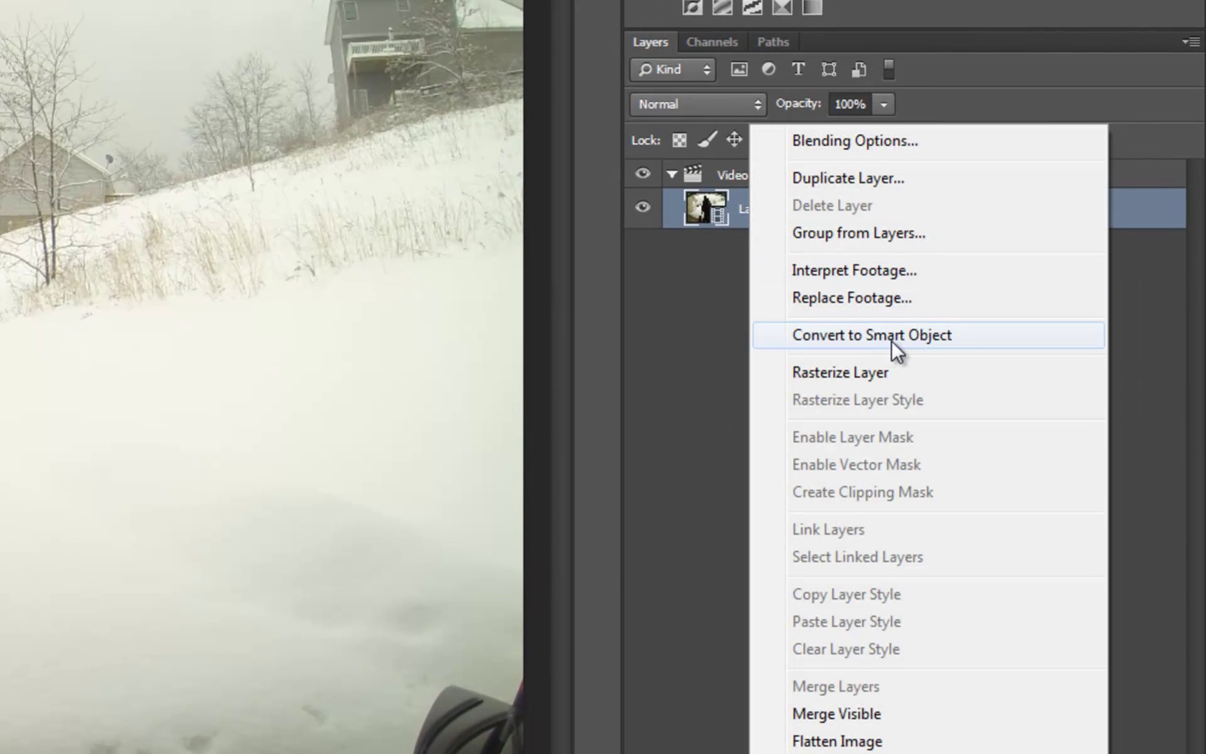
pyautogui.click(892, 336)
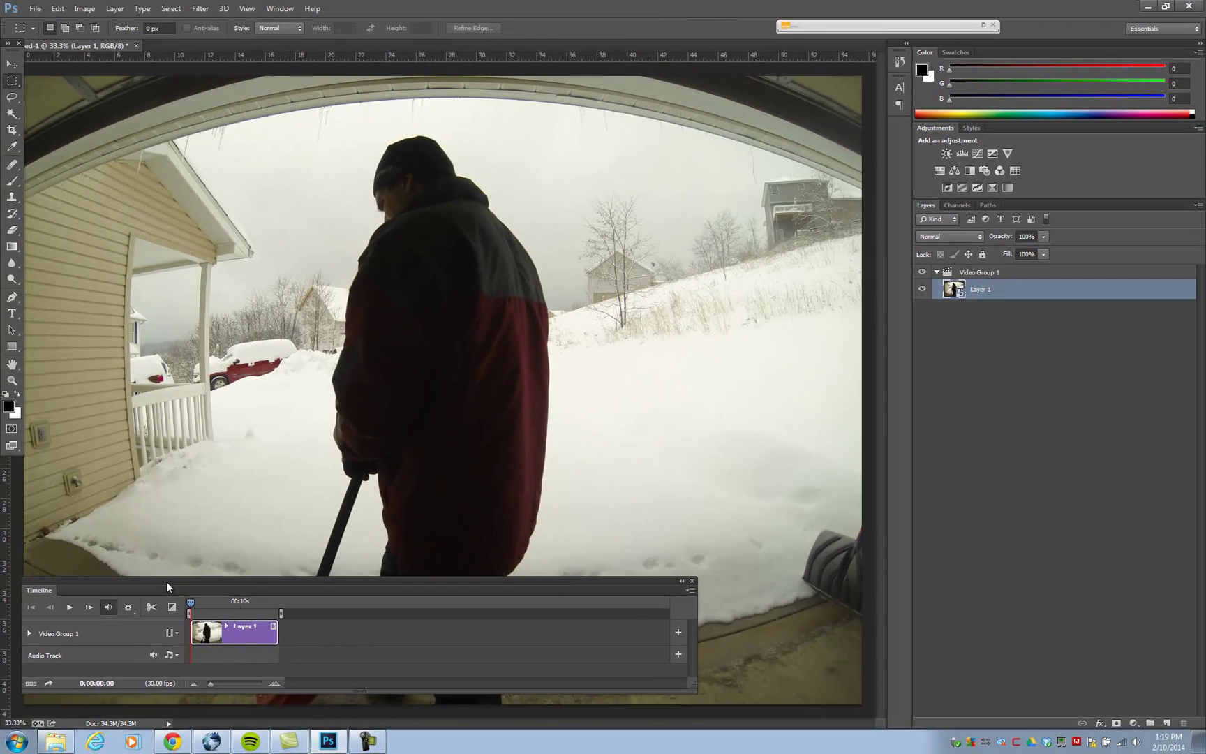
pyautogui.moveTo(163, 580); pyautogui.dragTo(170, 557)
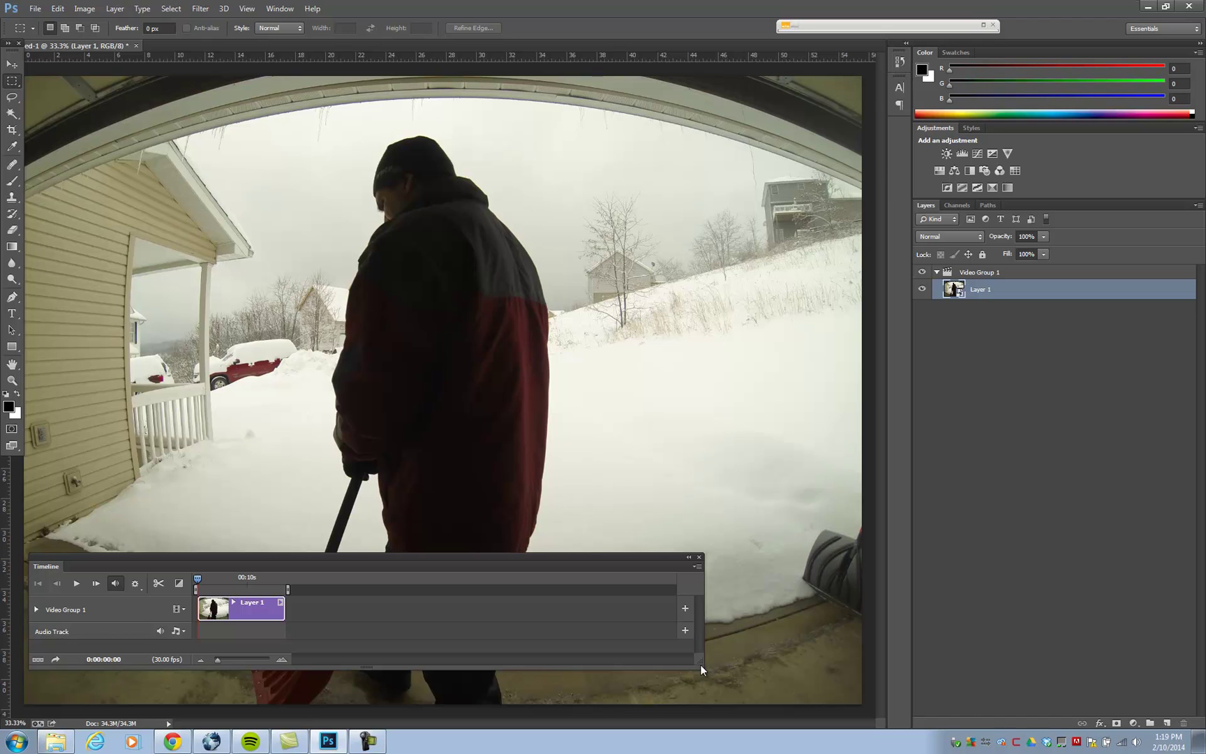
pyautogui.moveTo(702, 663); pyautogui.dragTo(744, 664)
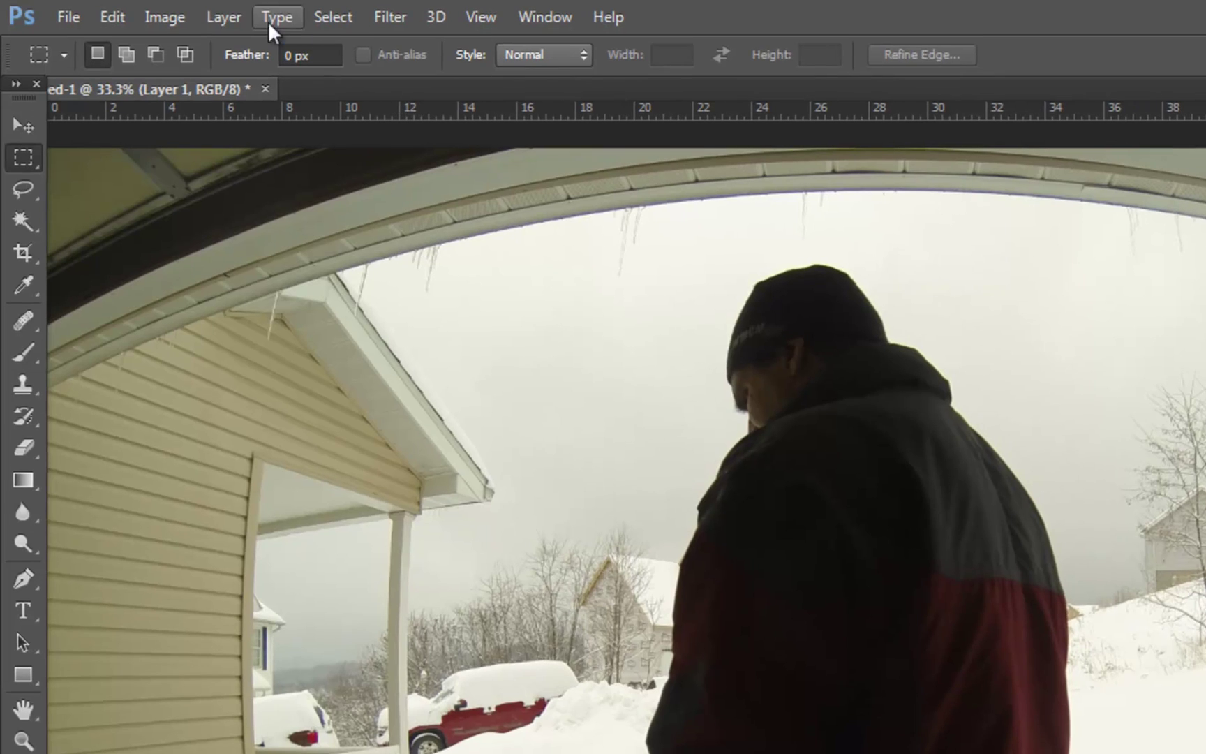
# In Filter > Lens Correction, choose camera make GoPro with the Hero3-Black Edition profile
pyautogui.click(390, 18)
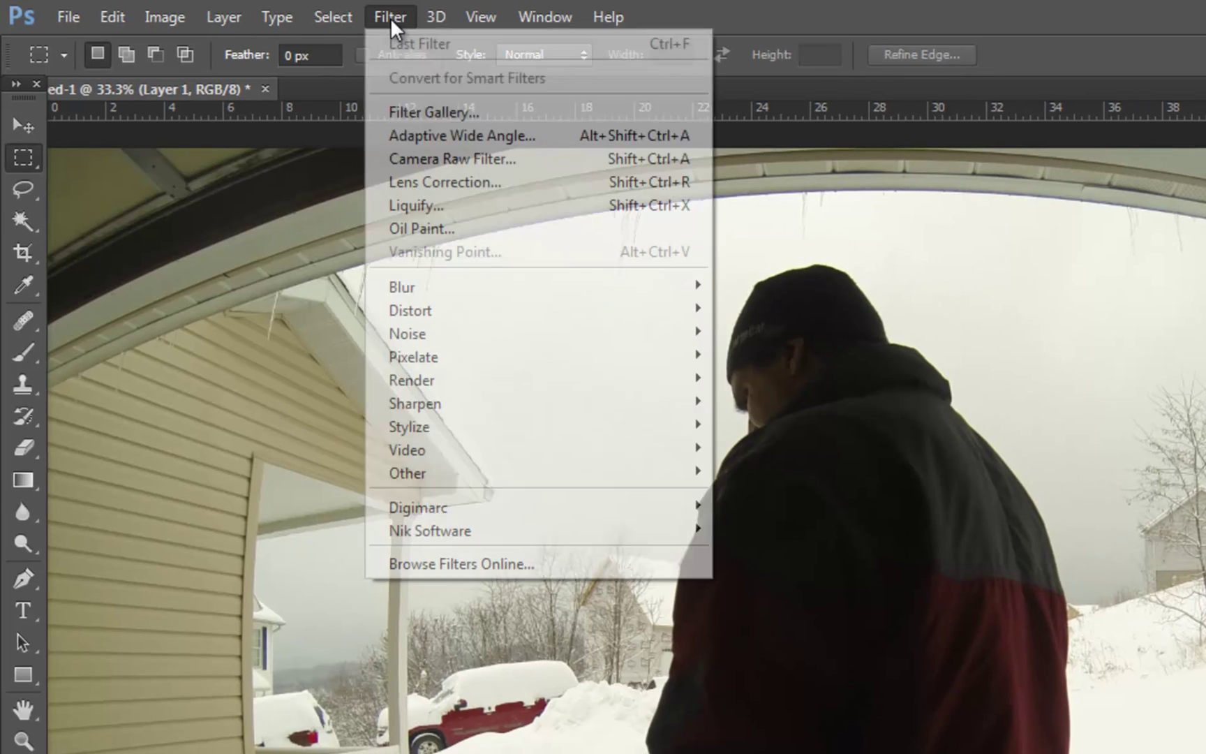
pyautogui.click(461, 178)
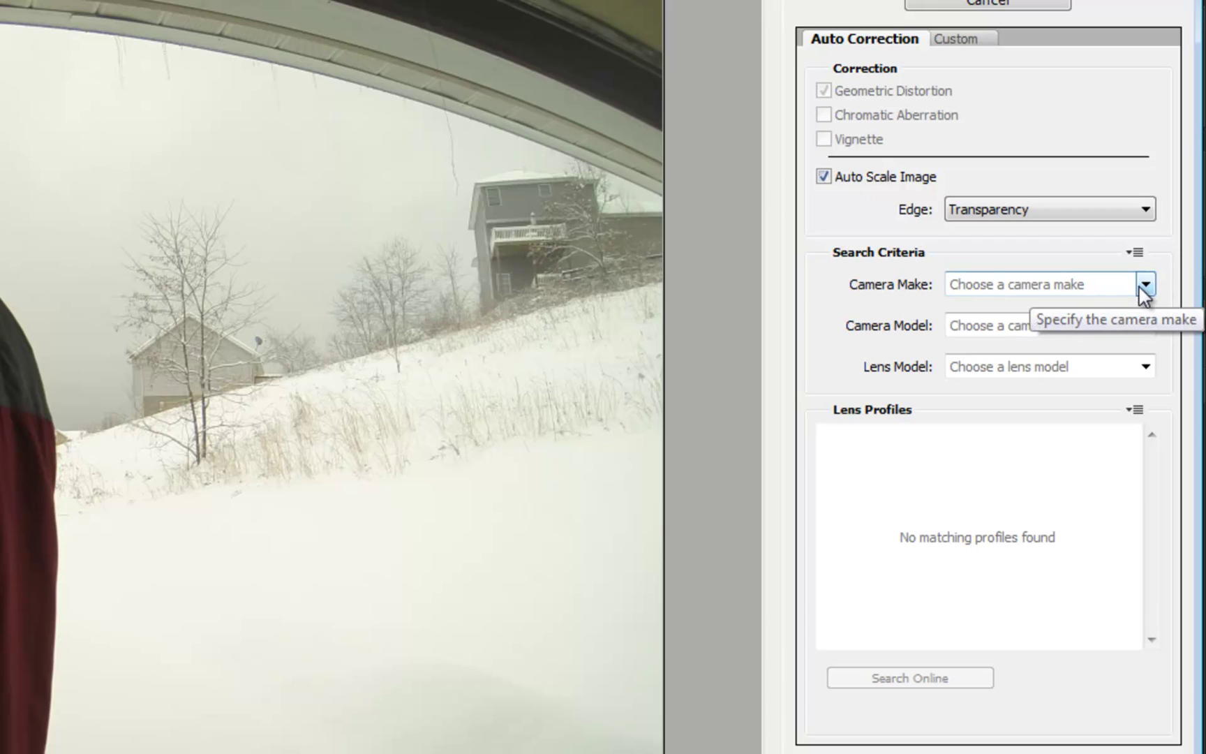
pyautogui.click(1146, 282)
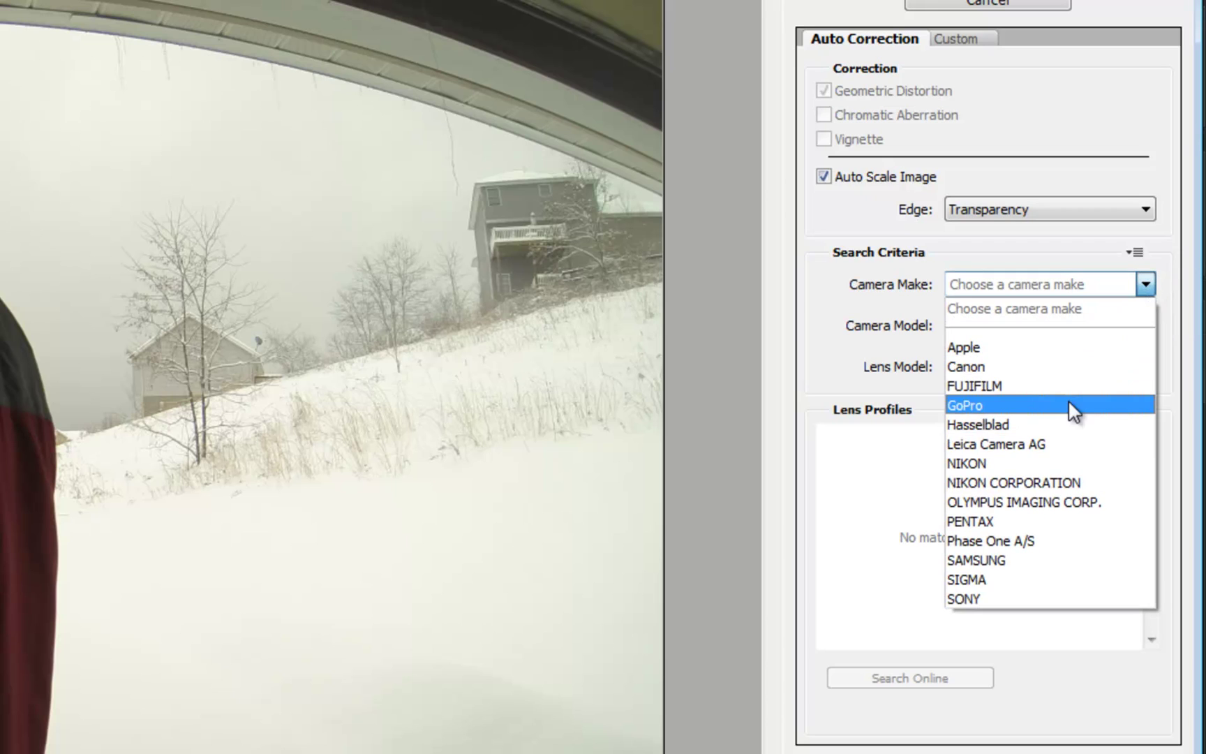
pyautogui.click(961, 406)
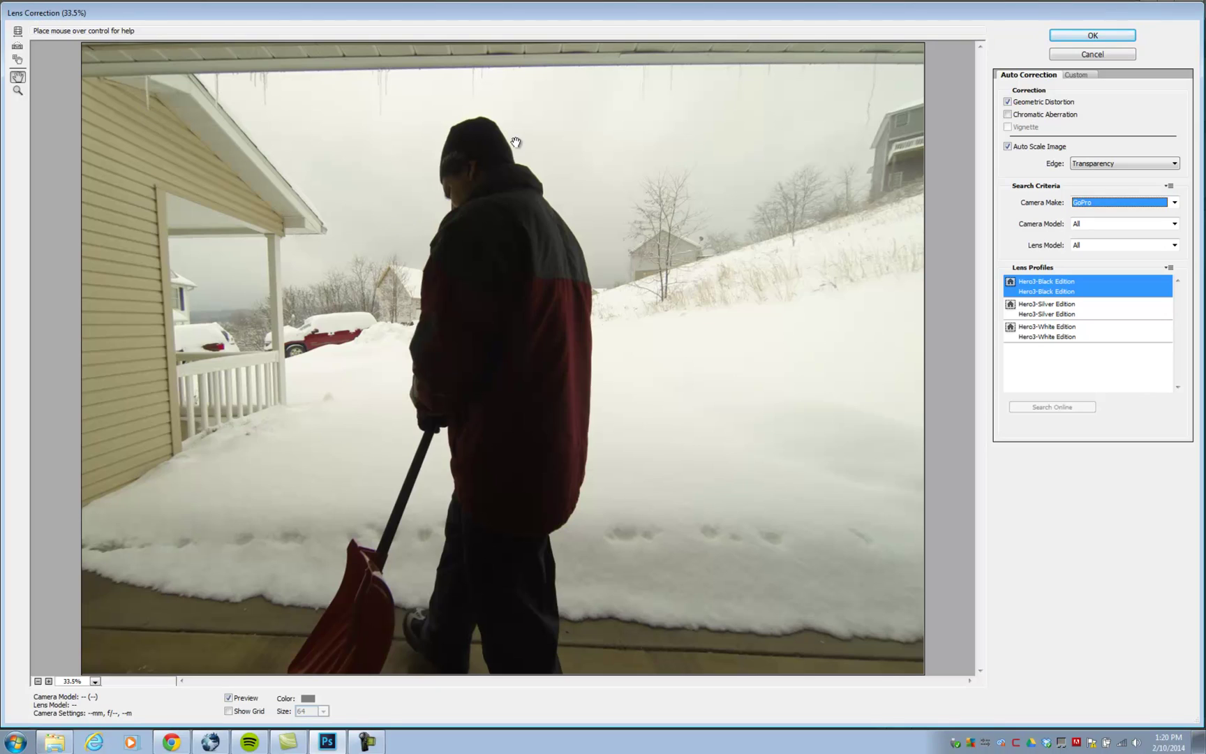
pyautogui.click(1039, 281)
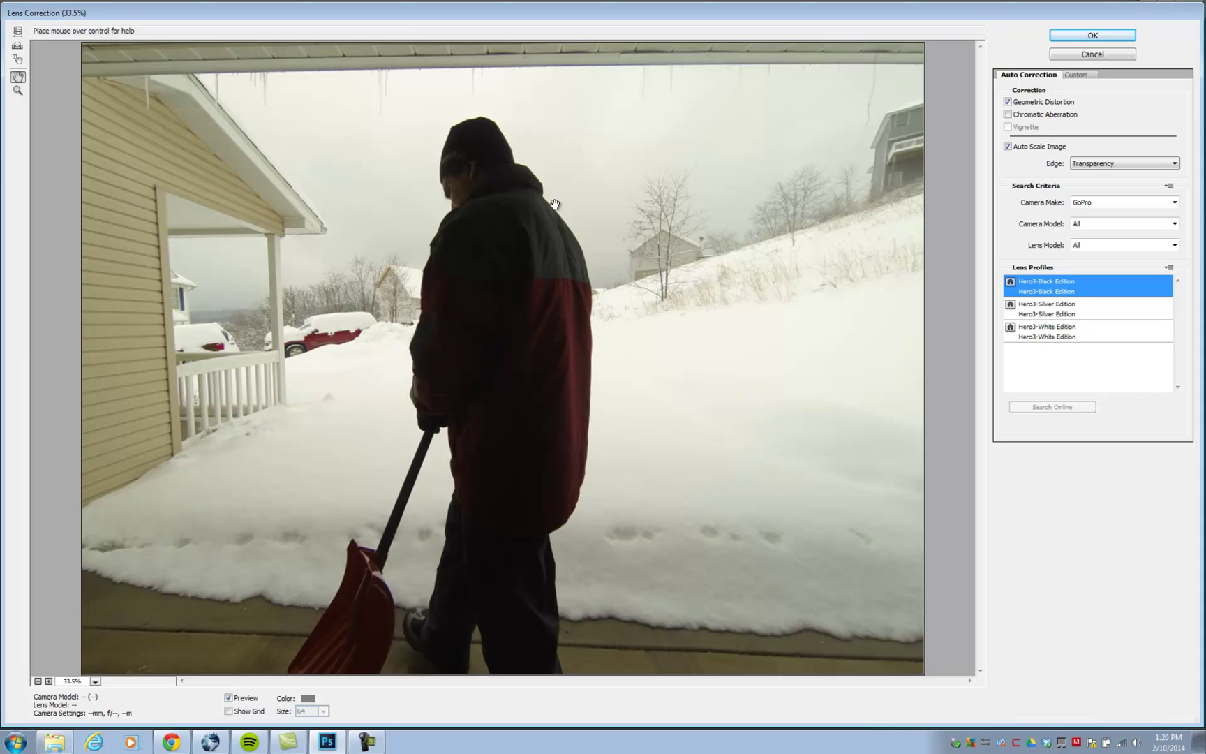
pyautogui.click(1074, 74)
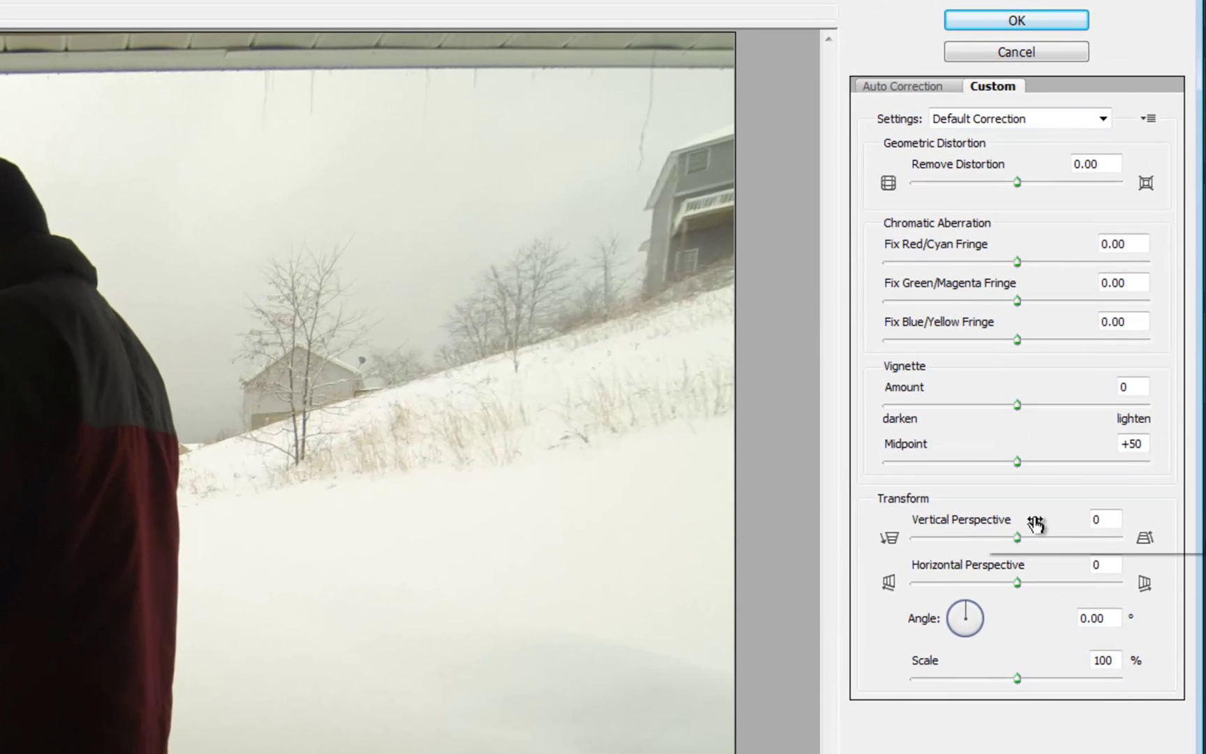
pyautogui.moveTo(1017, 538); pyautogui.dragTo(1021, 538)
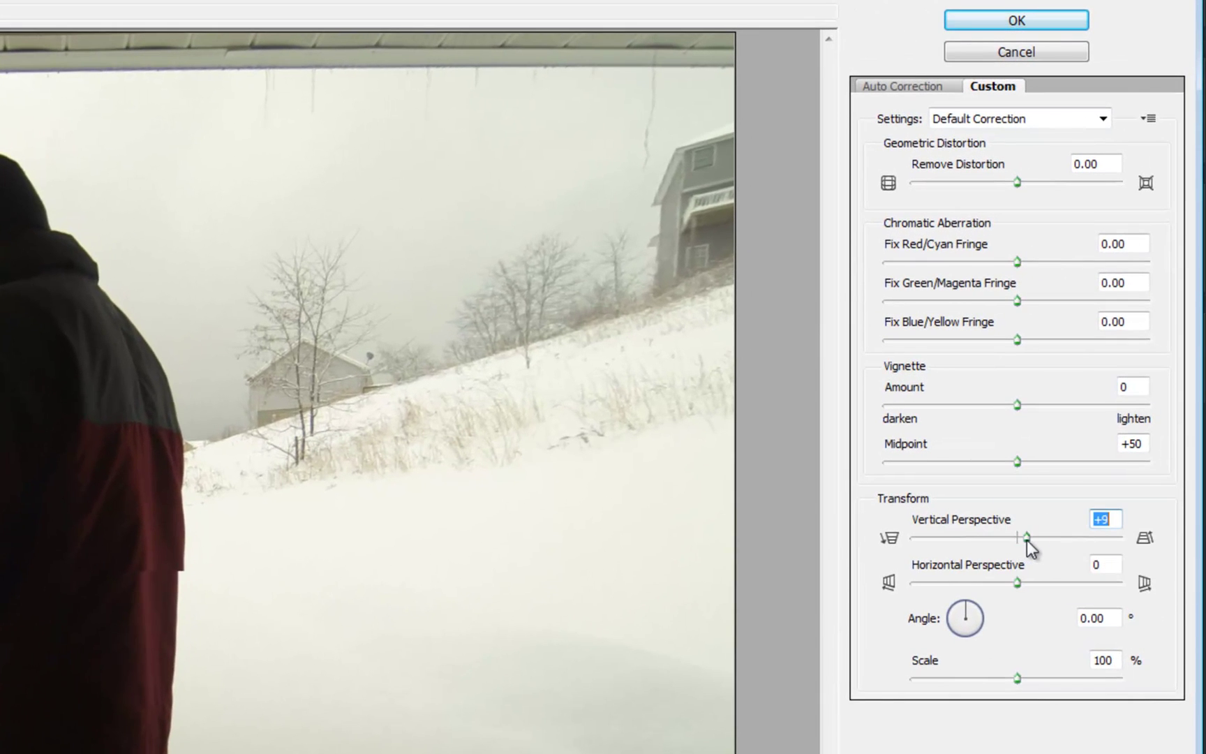
pyautogui.click(1023, 540)
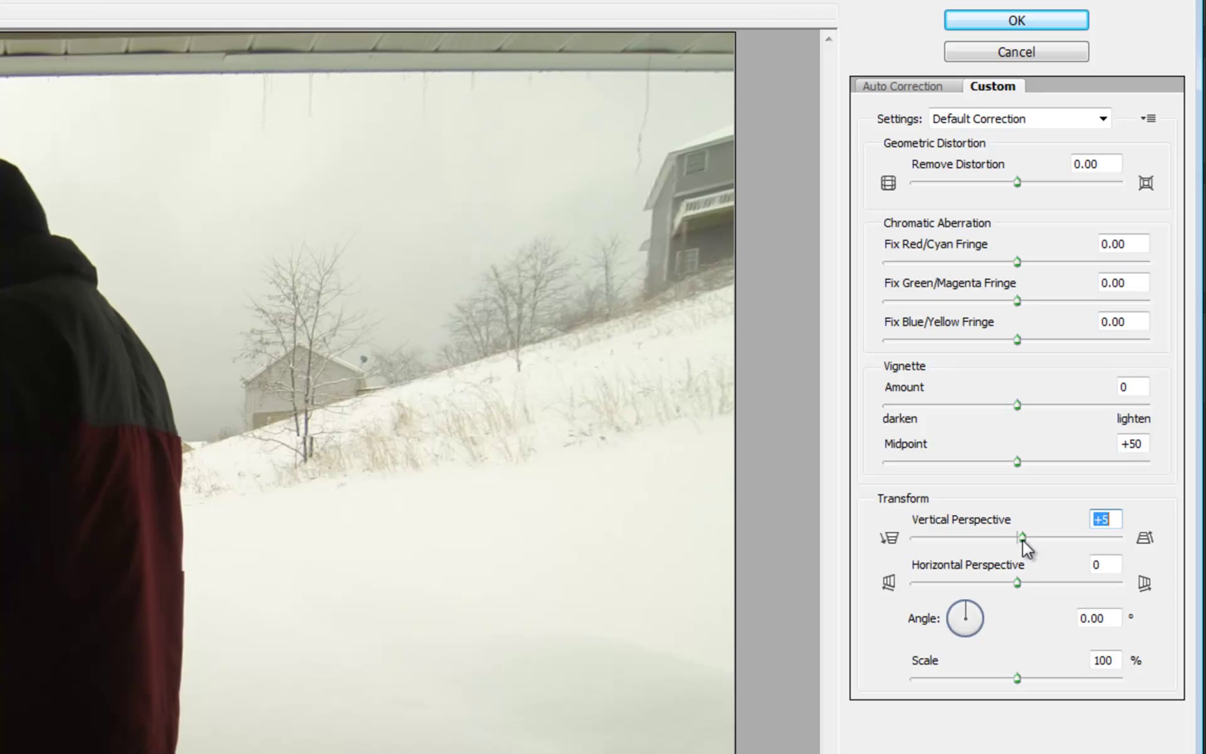
pyautogui.write('0')
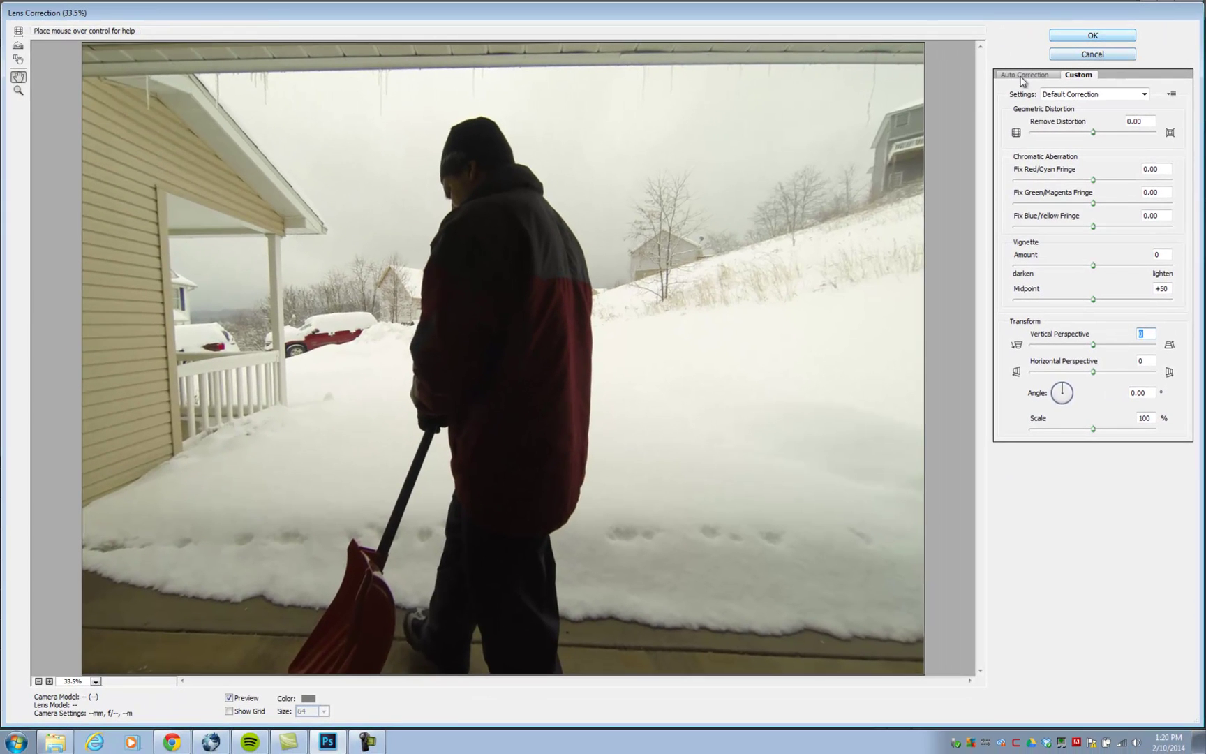
pyautogui.click(1024, 75)
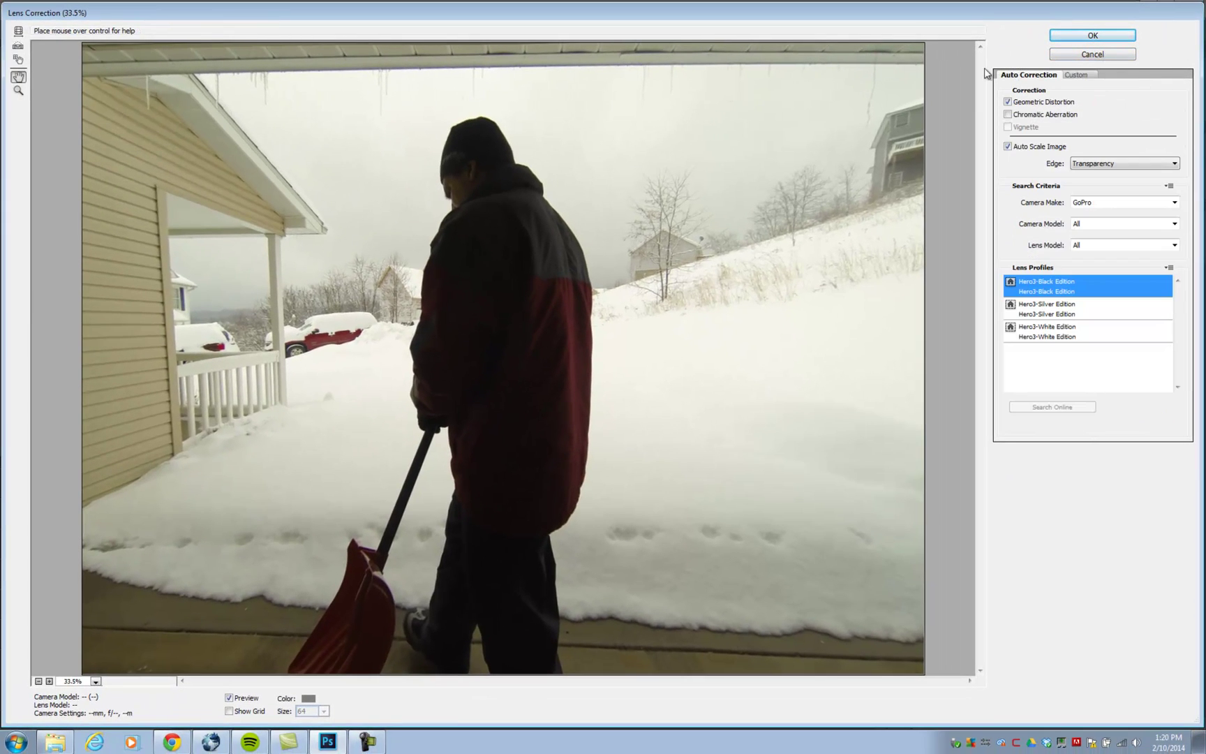
# Confirm the lens correction and jump to a later frame to check the result
pyautogui.click(1123, 36)
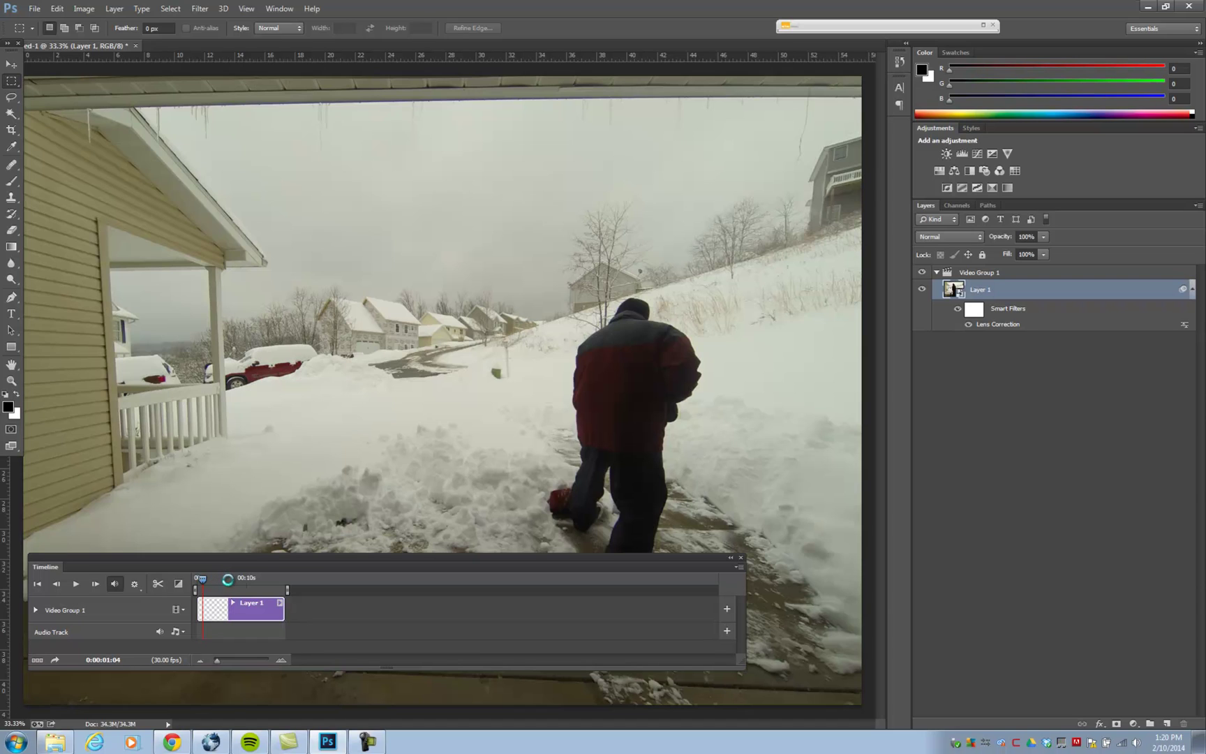
pyautogui.click(227, 579)
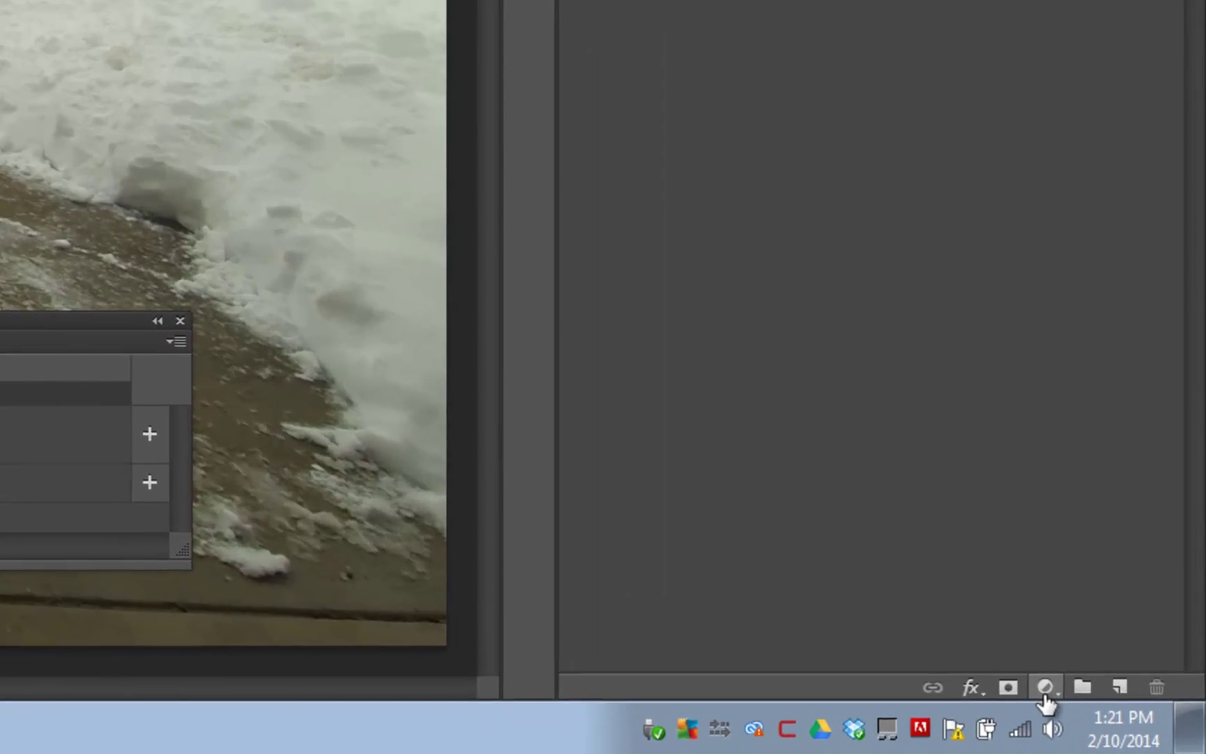
# Add a Brightness/Contrast adjustment layer with contrast 64, checking later frames
pyautogui.click(1045, 690)
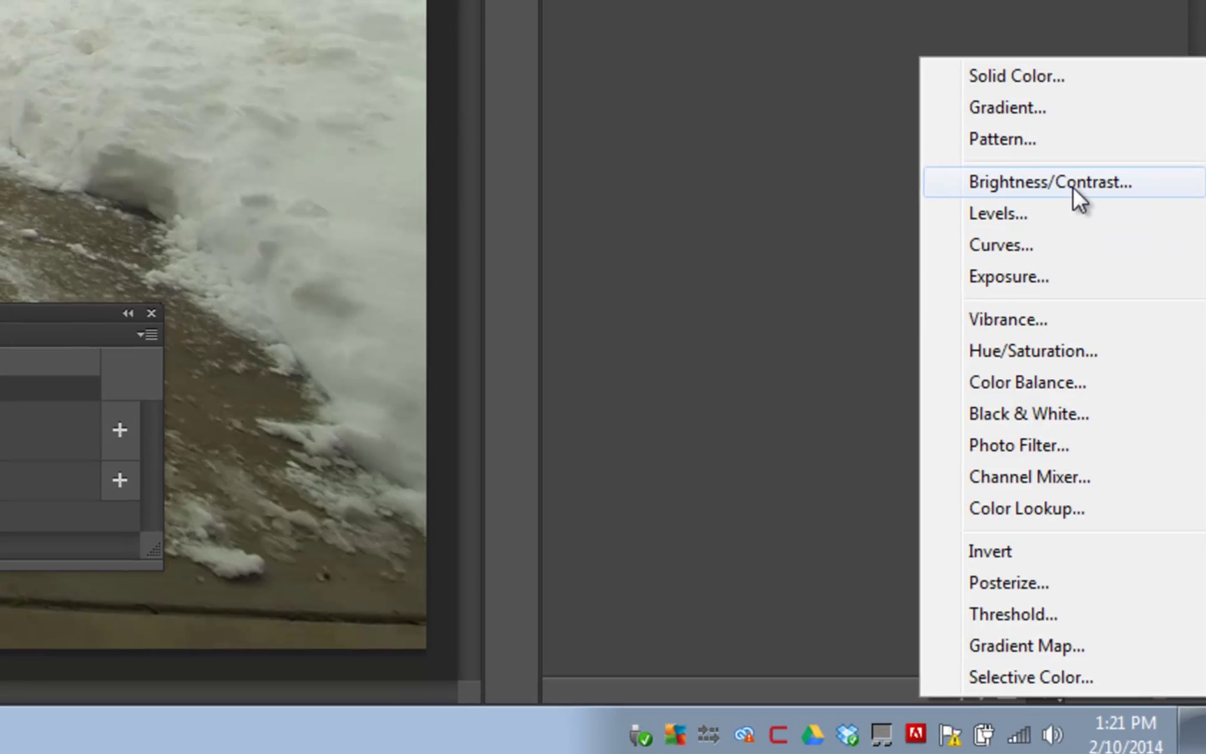
pyautogui.click(1074, 183)
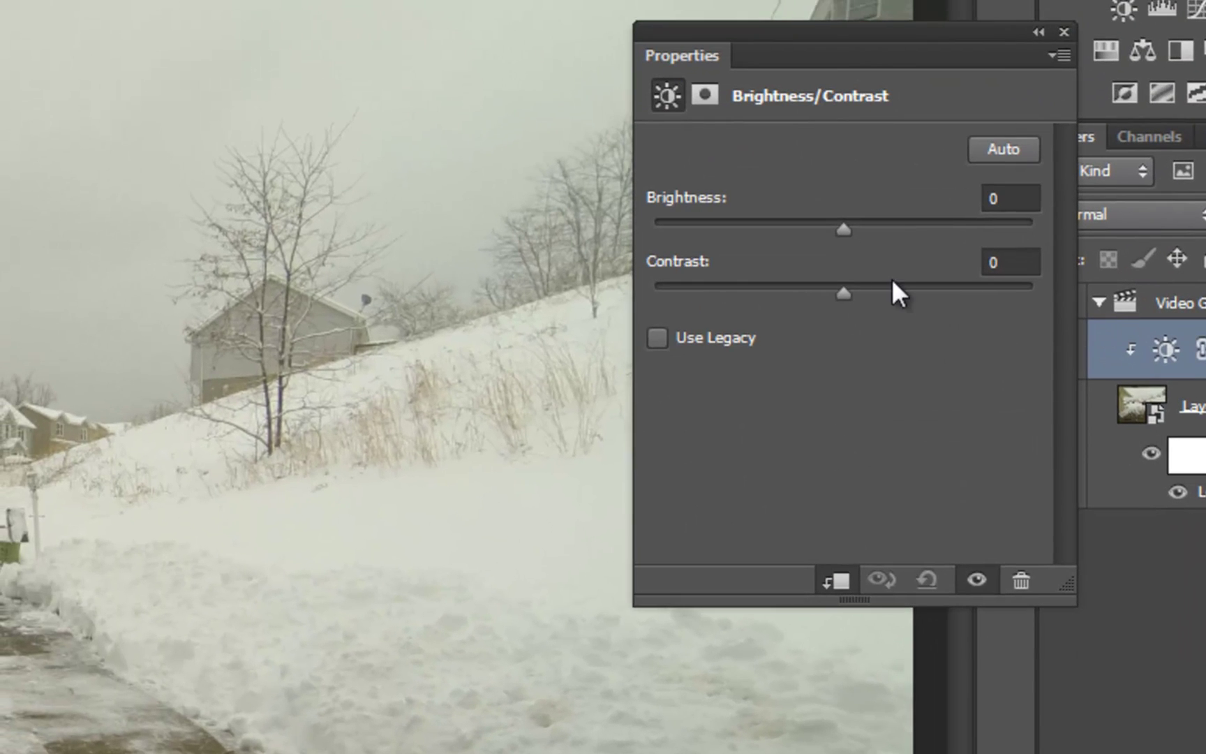
pyautogui.moveTo(839, 289); pyautogui.dragTo(898, 285)
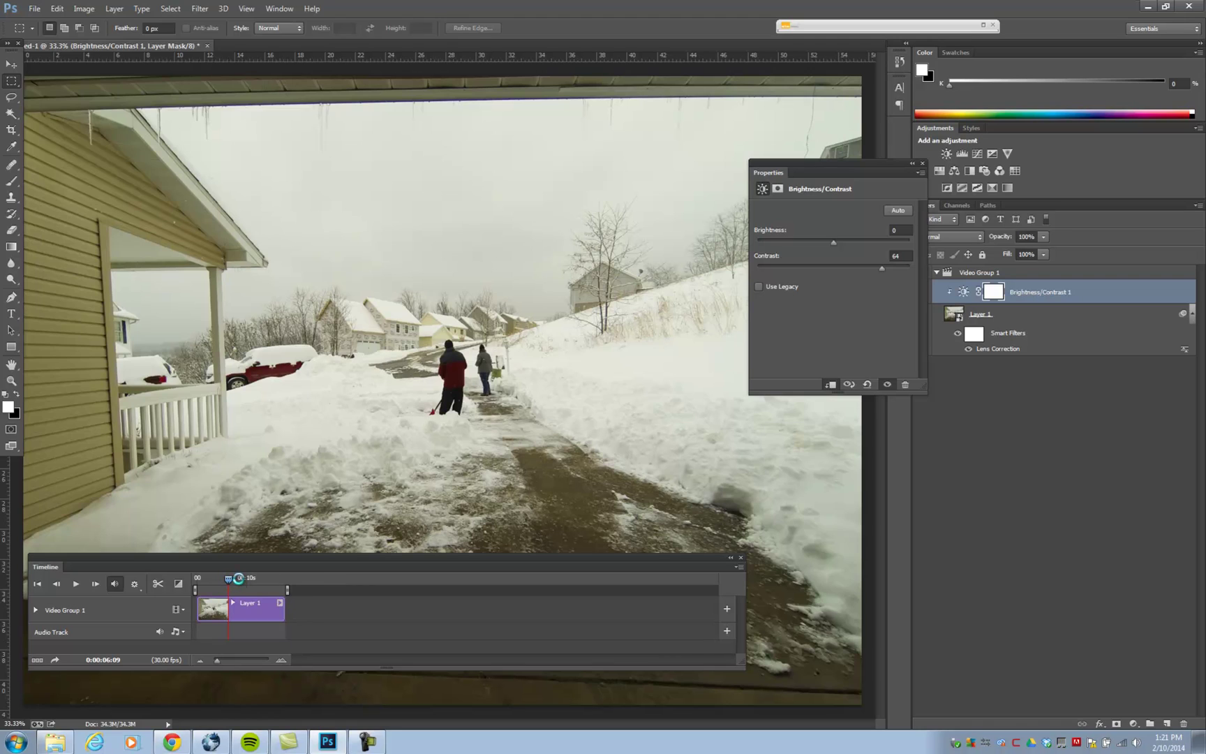
pyautogui.moveTo(238, 578); pyautogui.dragTo(249, 584)
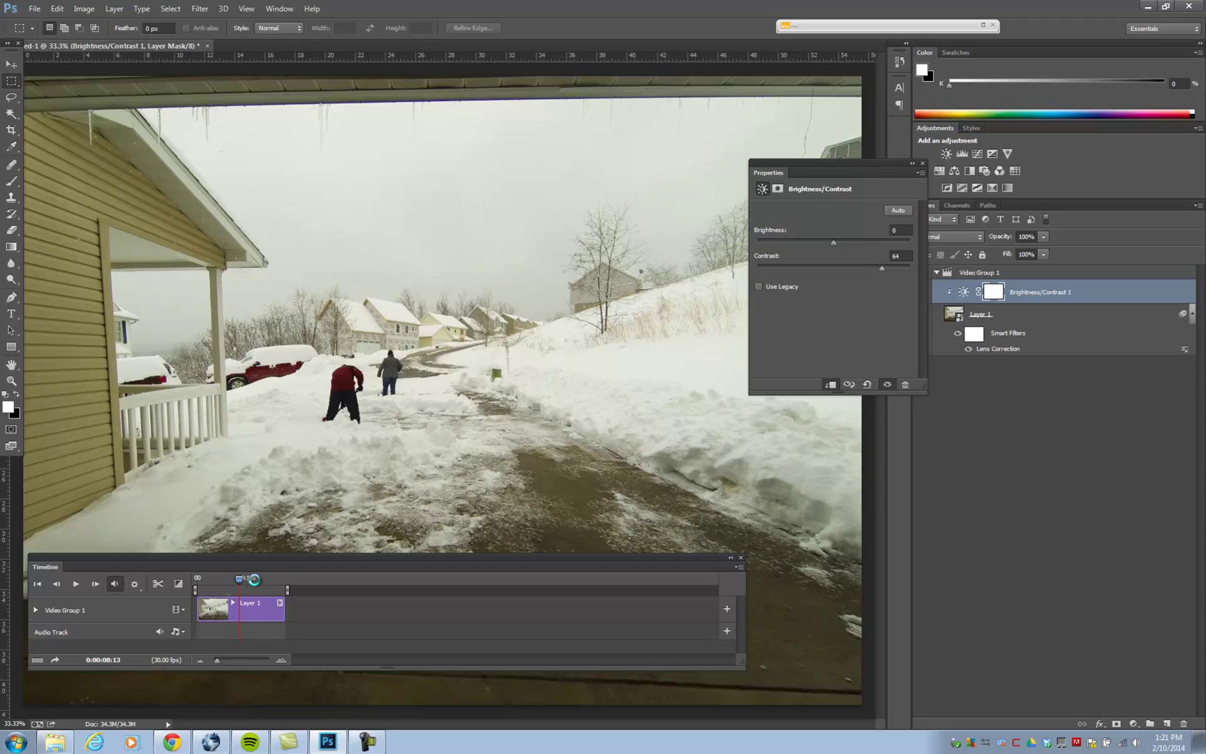
pyautogui.click(254, 579)
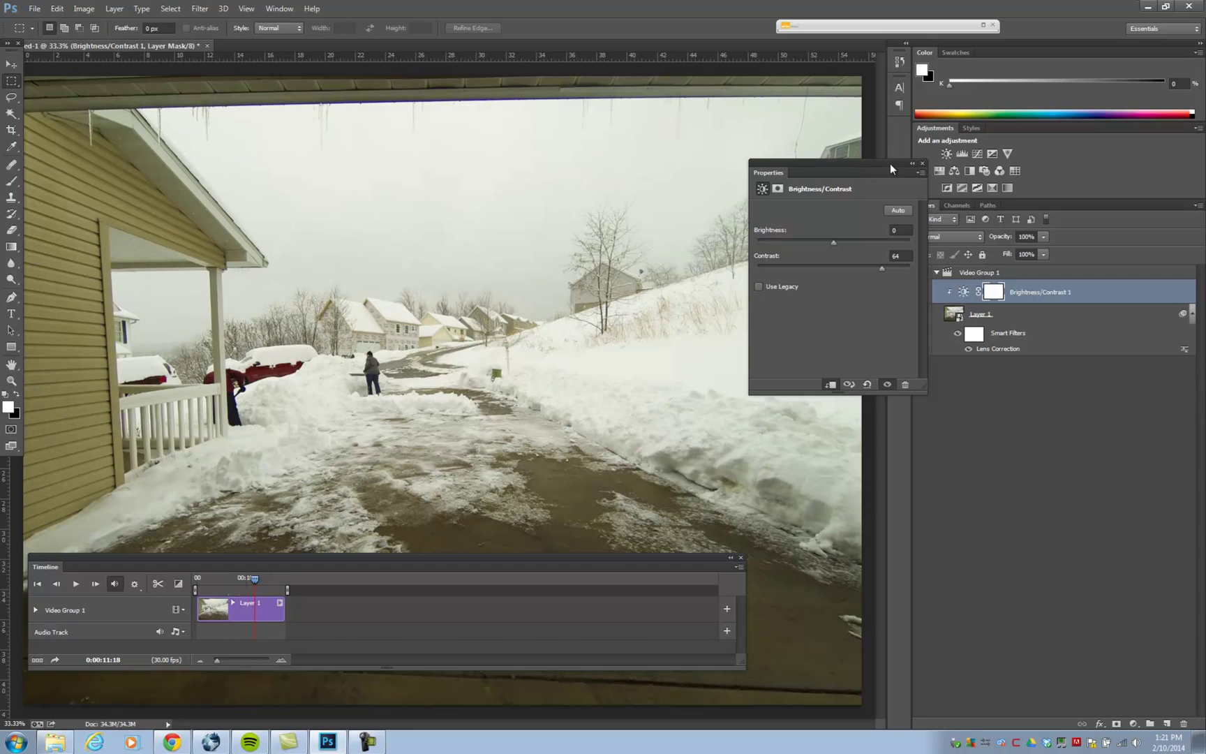
# Close the Brightness/Contrast Properties panel and the Timeline panel
pyautogui.click(922, 162)
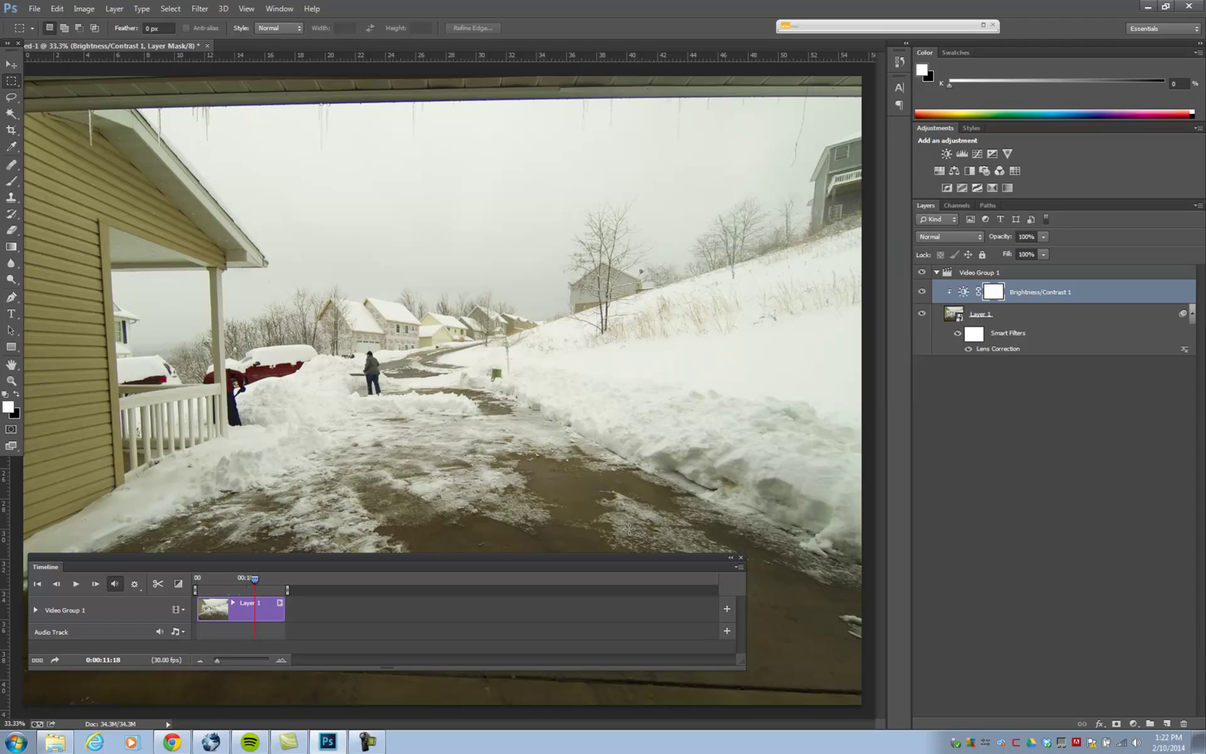
pyautogui.moveTo(609, 556); pyautogui.dragTo(657, 602)
pyautogui.click(793, 600)
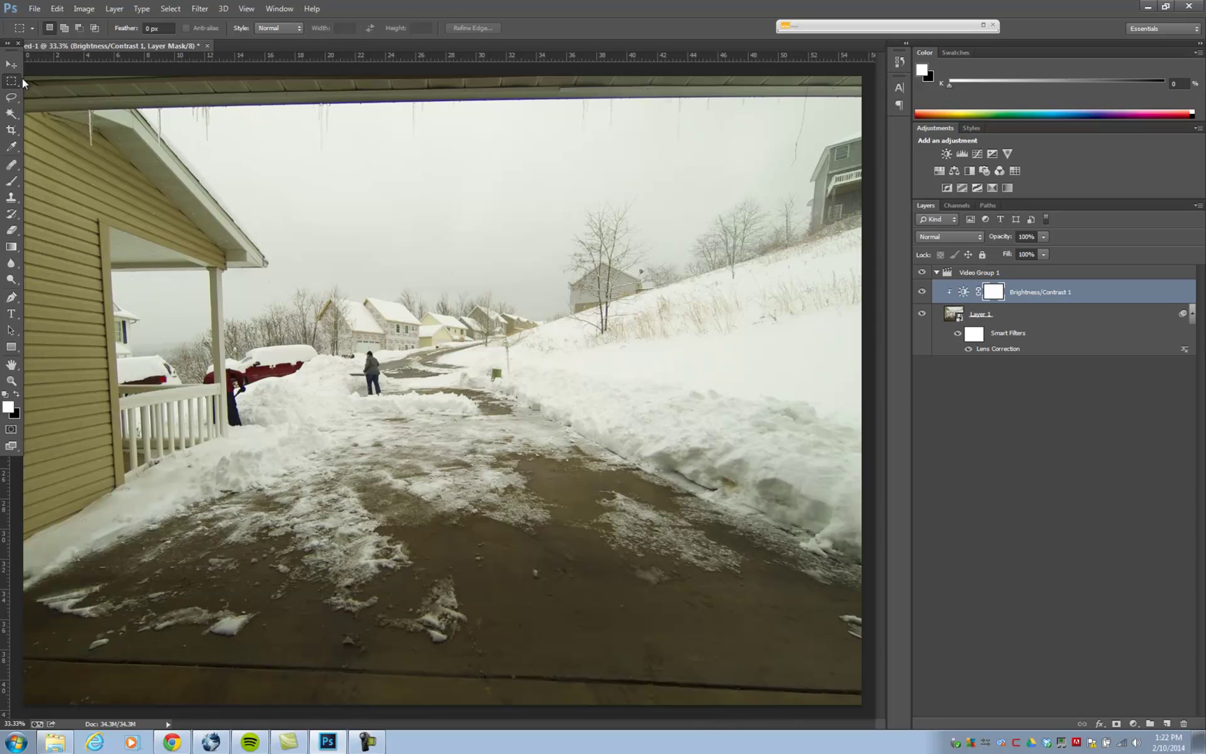
# With the Crop tool, pull both corners inward to a roughly 49.569 × 37.181 in crop
pyautogui.press('c')
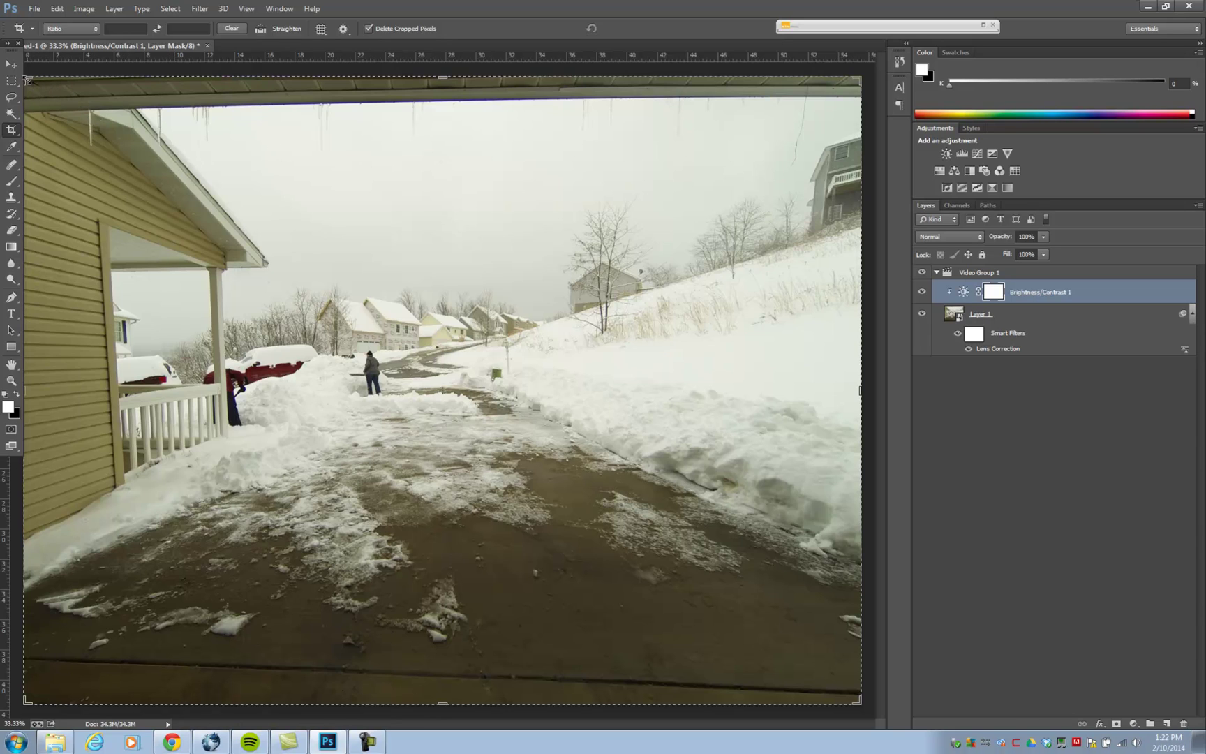
pyautogui.moveTo(30, 79); pyautogui.dragTo(45, 95)
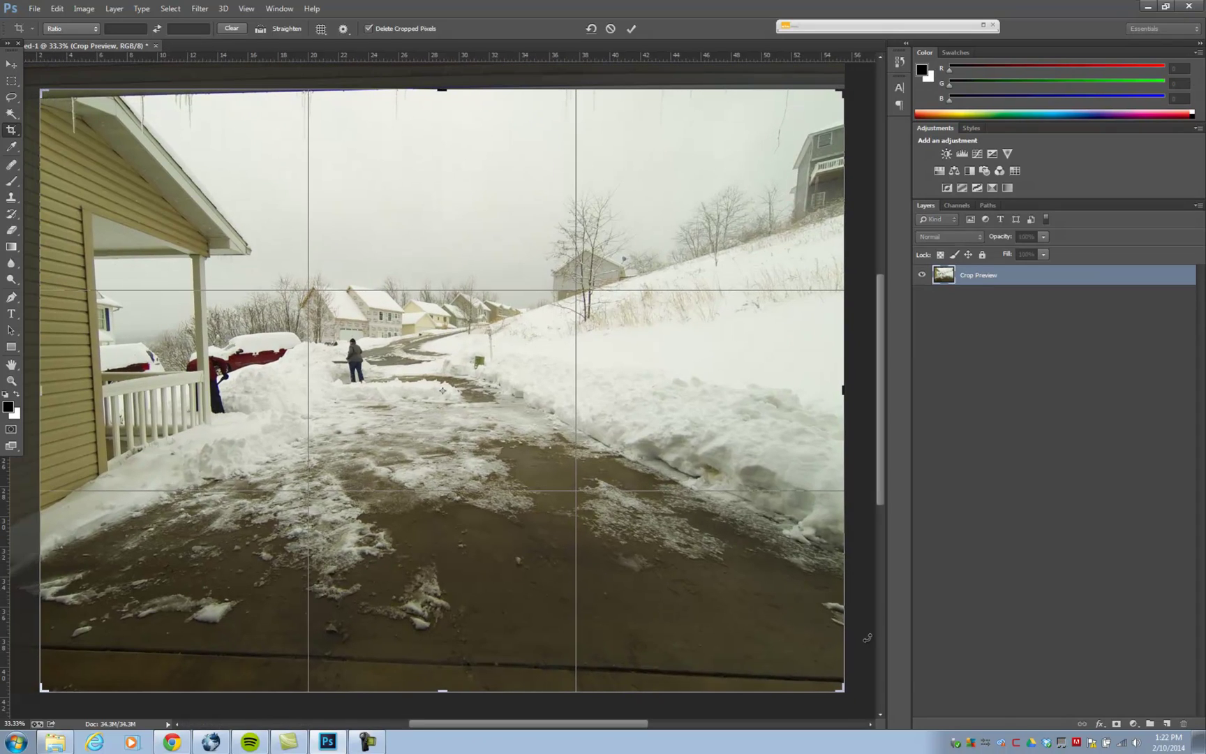
pyautogui.moveTo(845, 690); pyautogui.dragTo(820, 662)
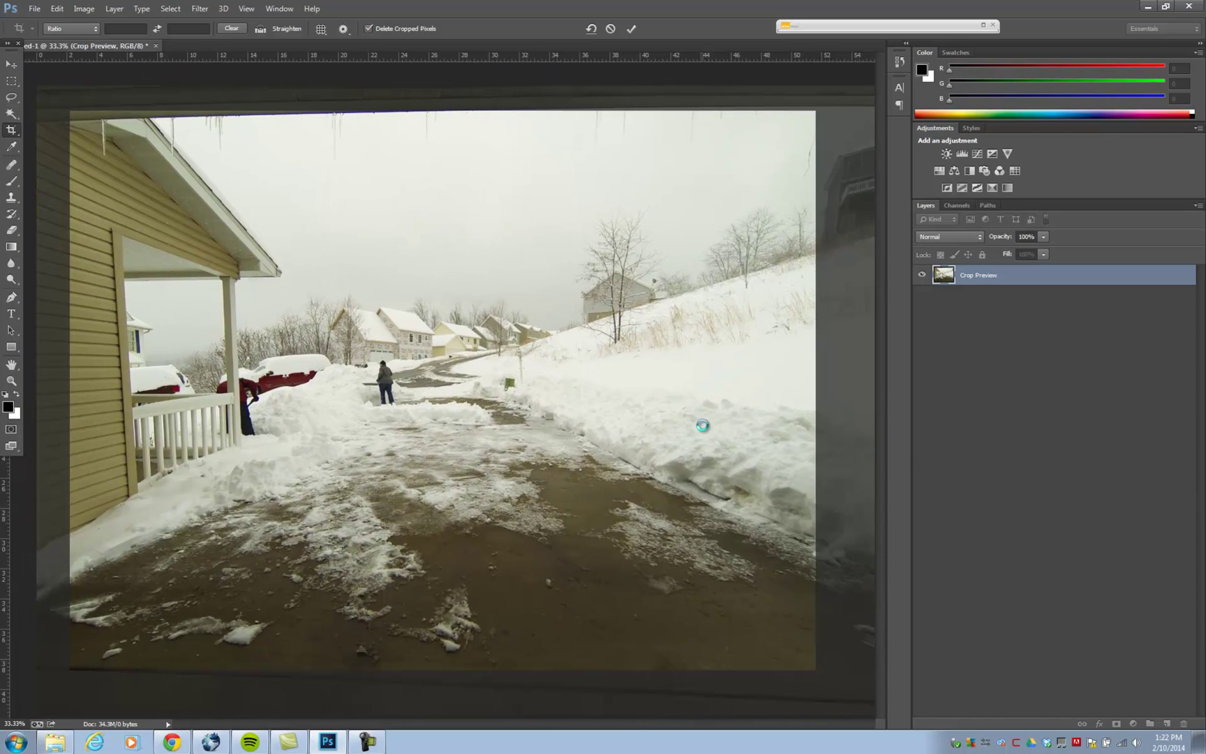